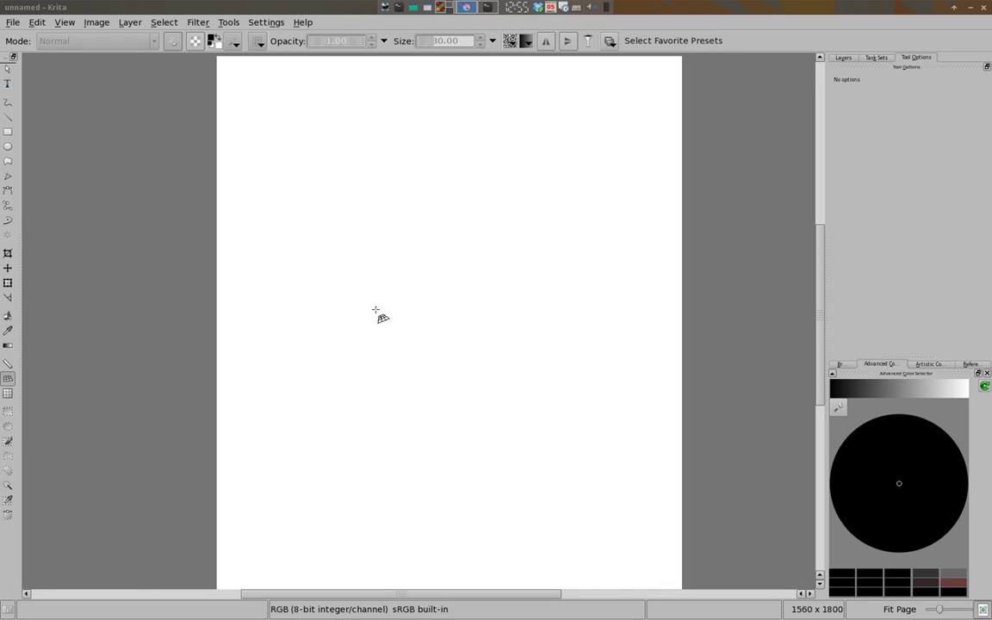
Add a layer above Layer 1, draw a thick square outline with the Rectangle tool, then undo it
click(843, 57)
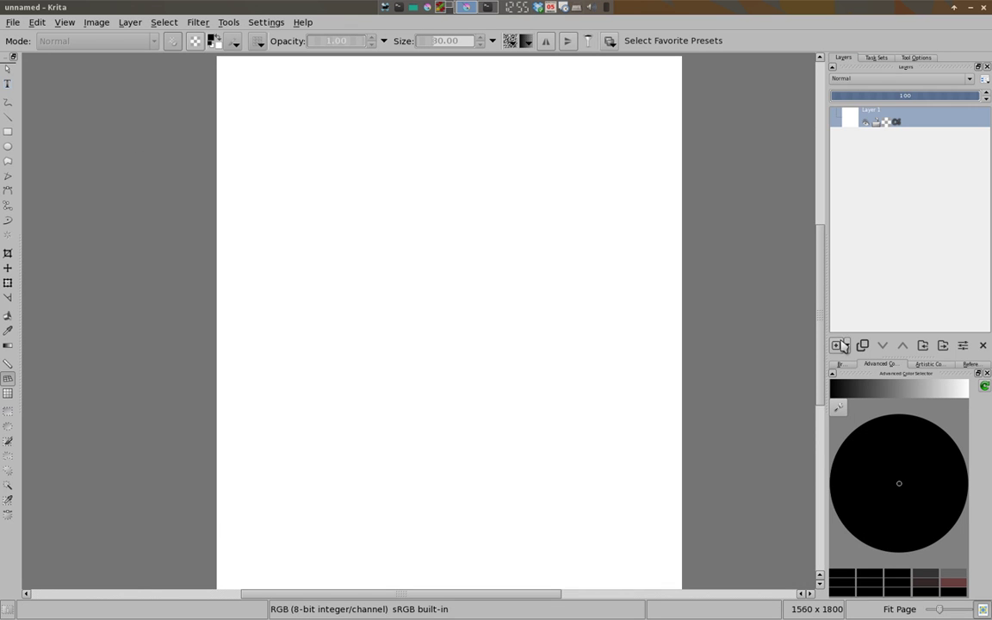
click(836, 344)
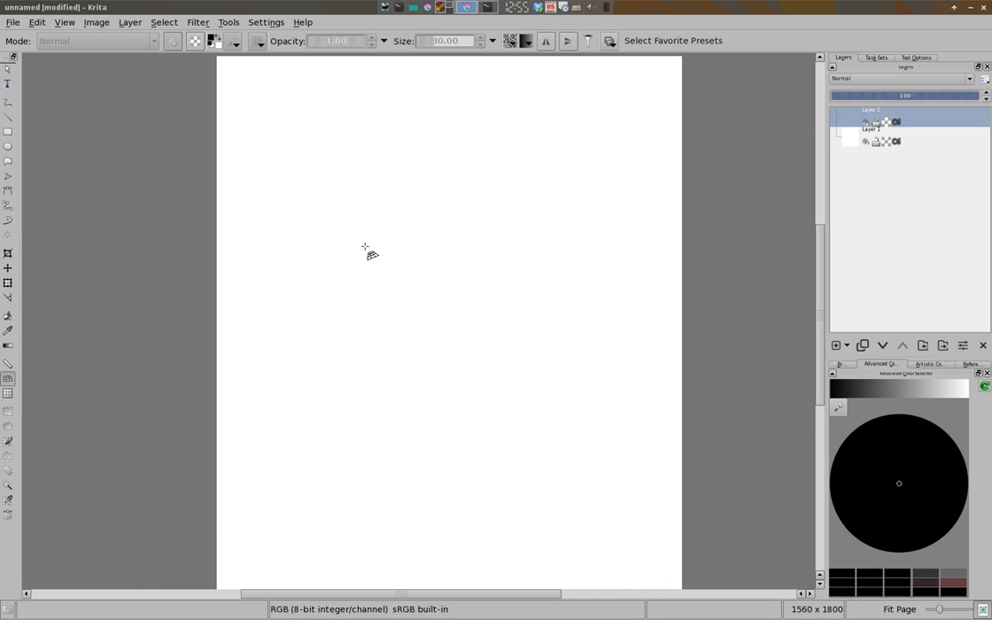
click(7, 132)
drag(241, 157, 640, 515)
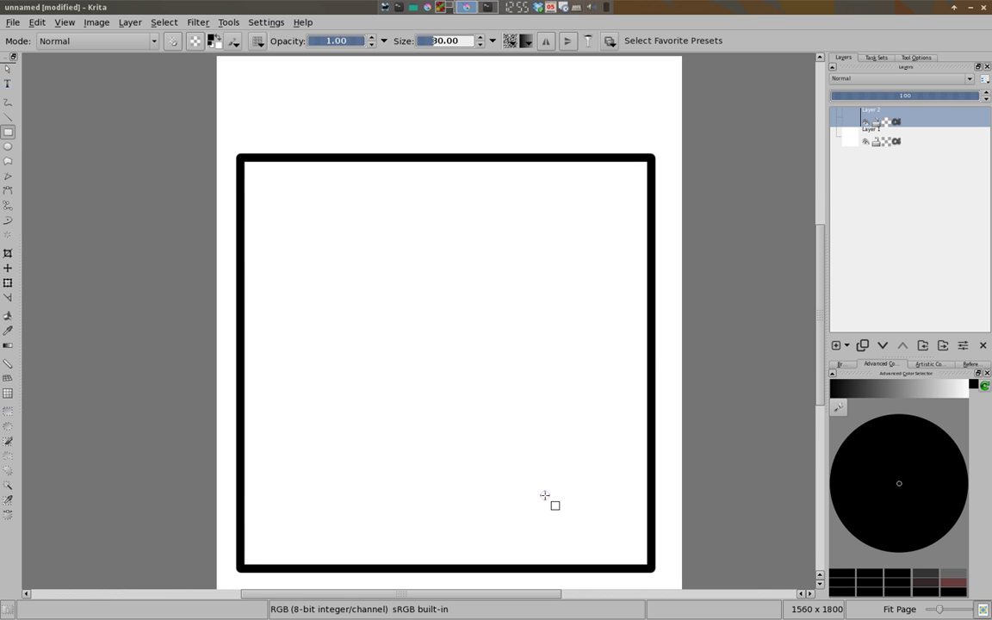
key(ctrl+z)
Switch to a size-10 brush and redraw the square outline thinner across the page
right_click(535, 349)
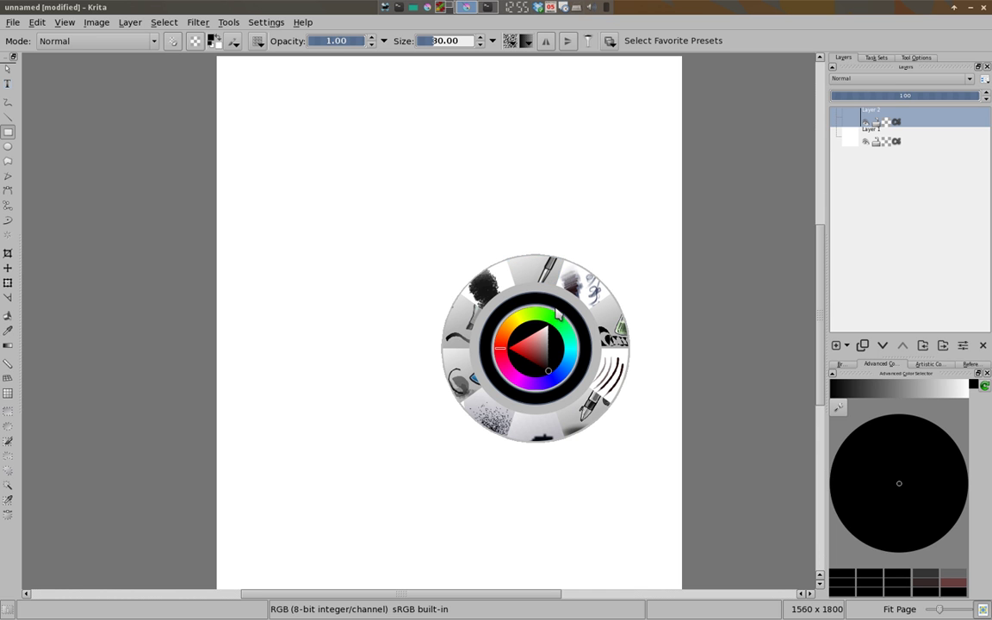
click(551, 328)
drag(297, 218, 431, 318)
key(ctrl+z)
drag(232, 89, 594, 469)
key(Escape)
Duplicate the square's layer and select the copy for transforming
click(864, 345)
click(926, 138)
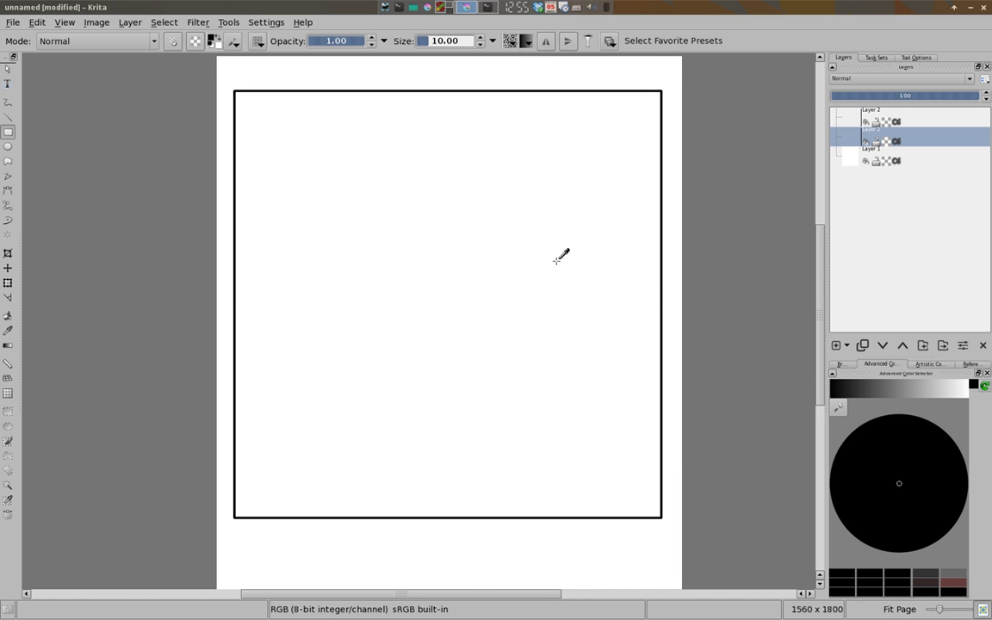
key(ctrl+t)
Rotate the duplicated square about 45° into a diamond and apply the transform
drag(647, 559, 472, 580)
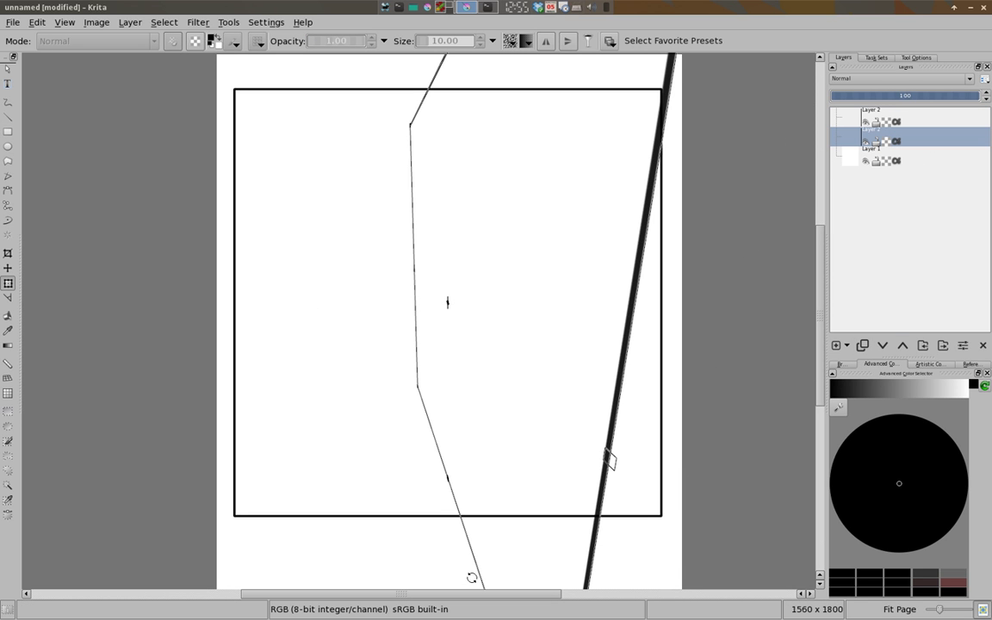
key(Escape)
mouse_move(534, 551)
mouse_down()
mouse_move(523, 570)
mouse_move(429, 573)
mouse_up()
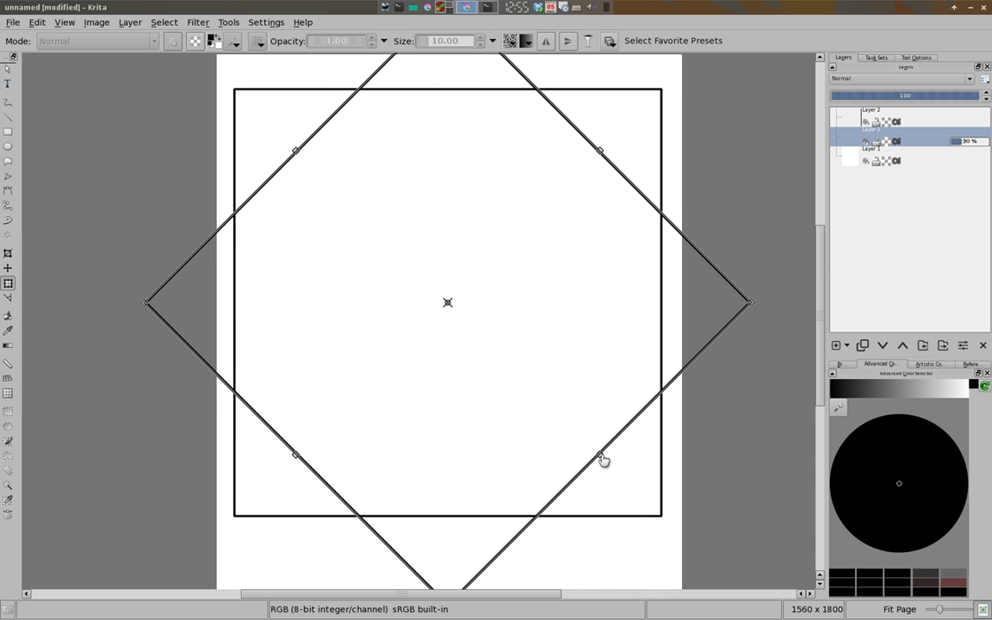
key(Return)
Show the canvas grid, then hide it again via View > Show Grid
scroll(575, 307, down, 1)
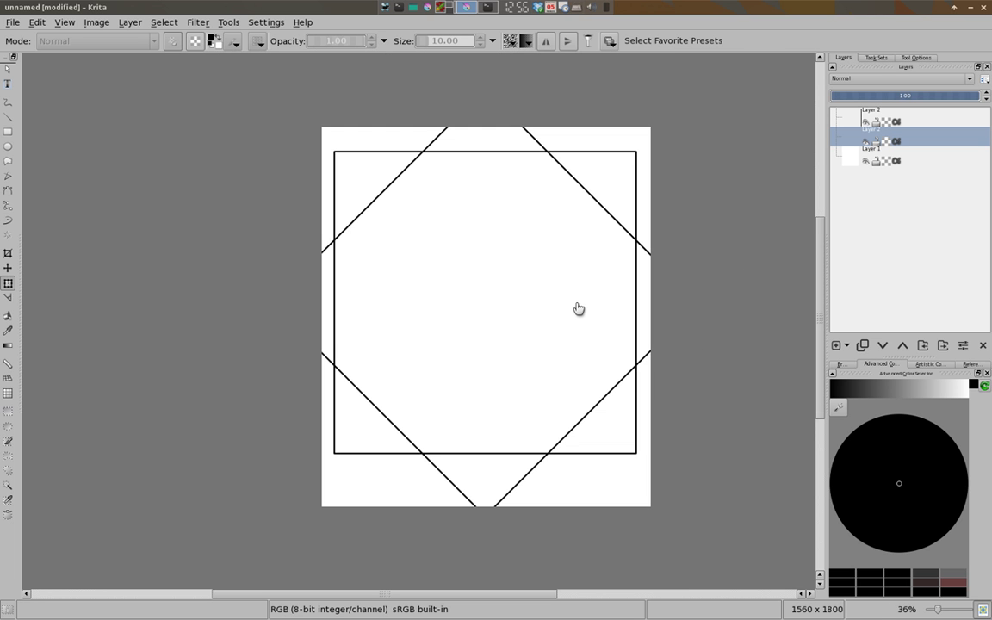
click(8, 393)
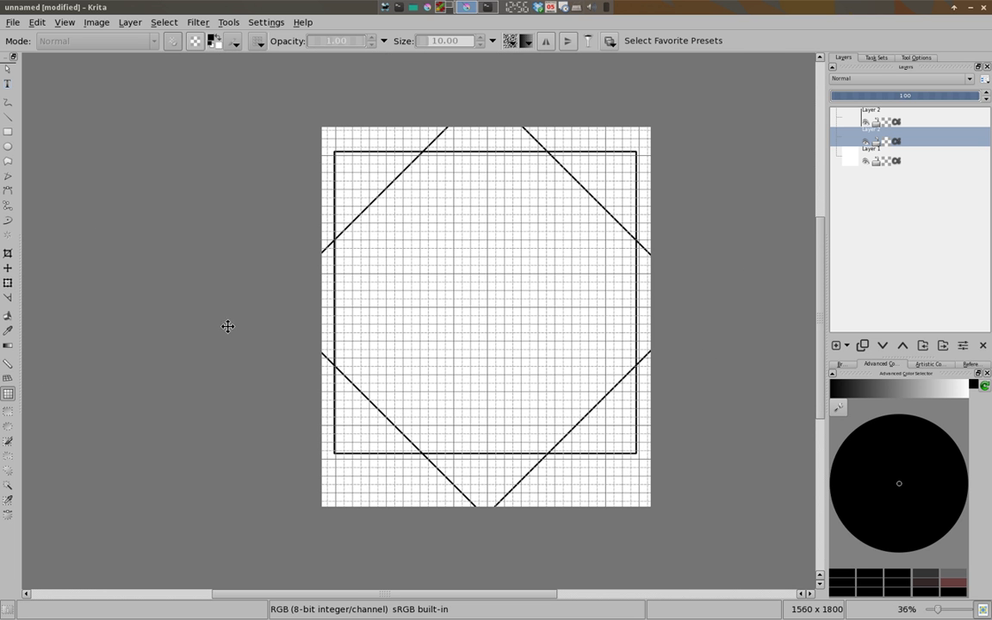
click(95, 22)
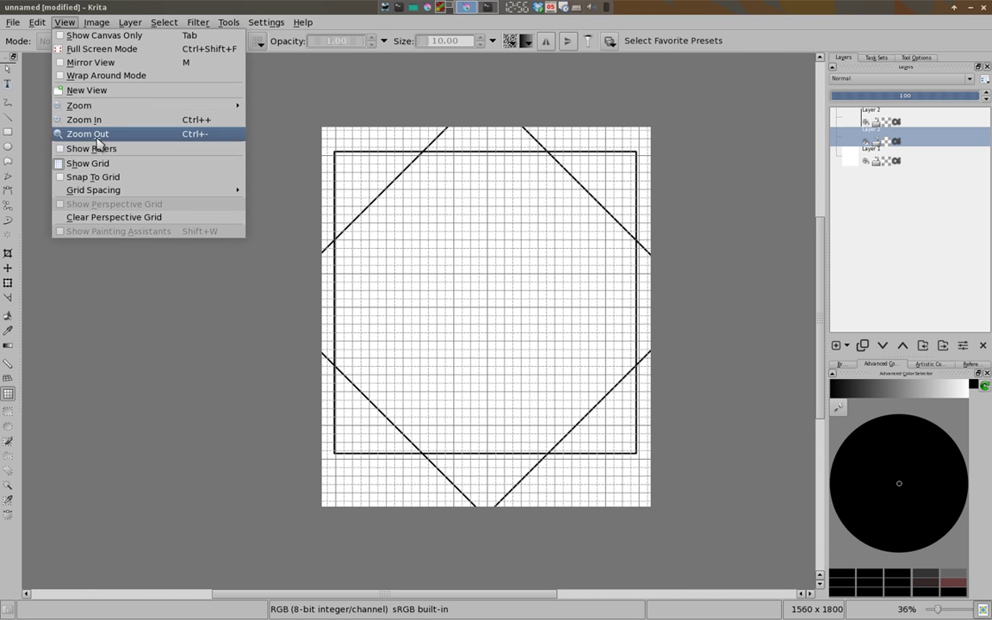
click(86, 162)
click(6, 380)
scroll(377, 205, up, 1)
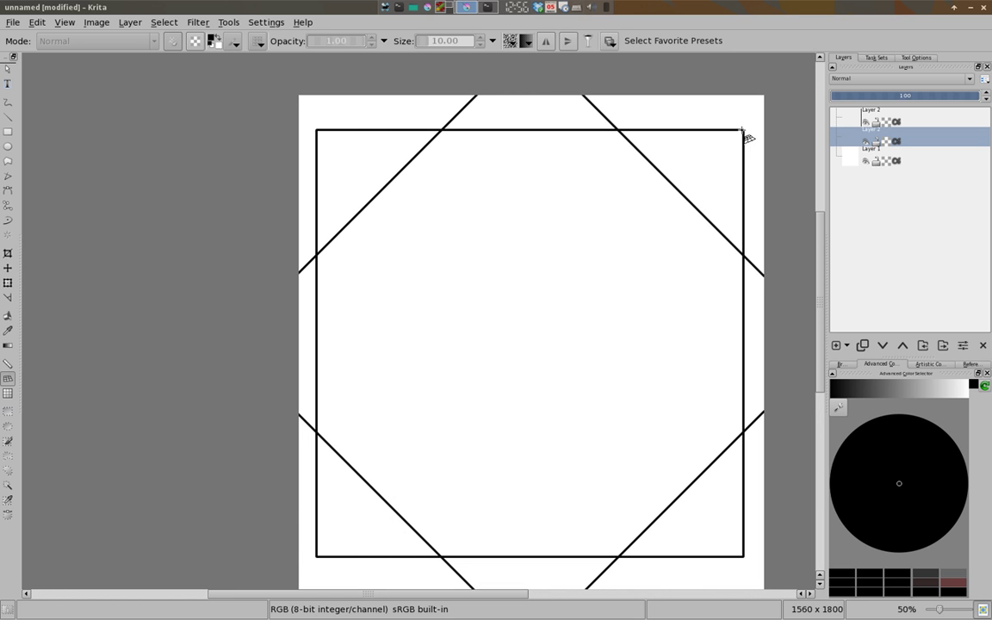
Select the Assistant tool and set its type to Perspective in Tool Options
click(8, 364)
click(916, 56)
click(909, 88)
click(900, 113)
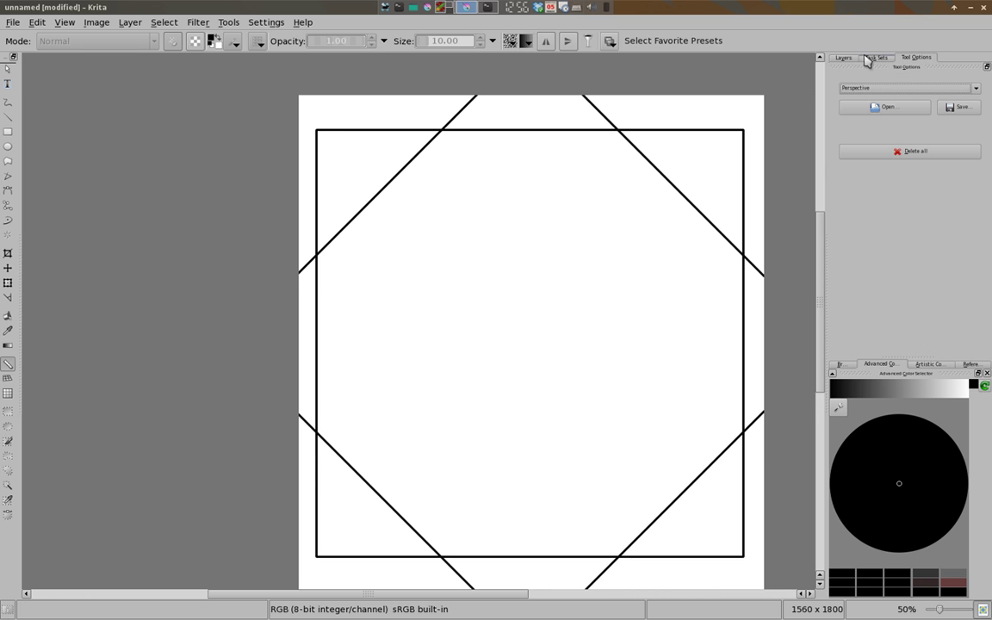
click(843, 57)
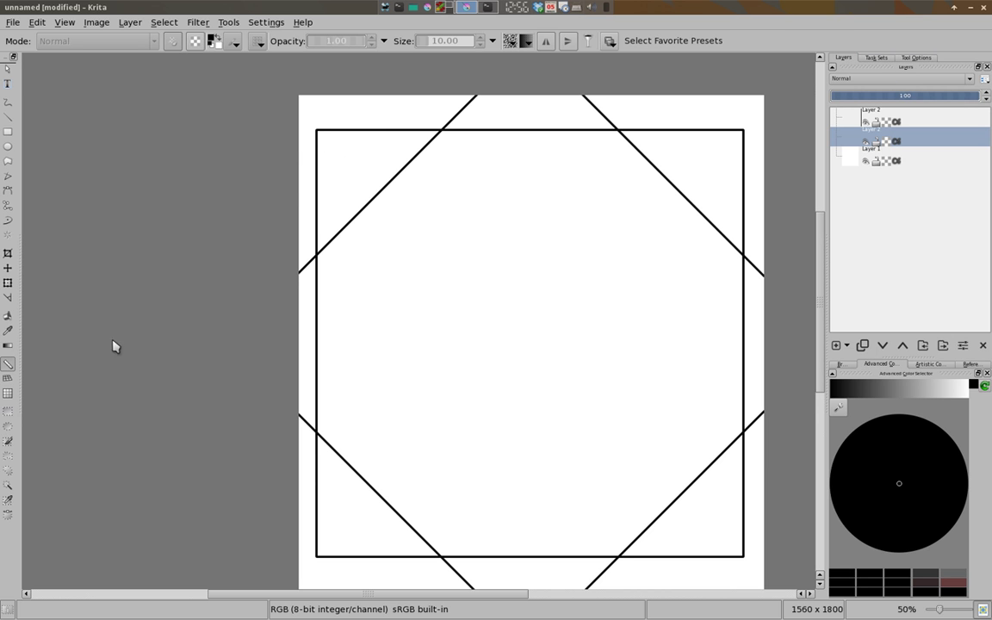
Place a perspective assistant on the square's four corners
mouse_move(315, 131)
mouse_down()
mouse_move(743, 130)
mouse_move(743, 520)
mouse_up()
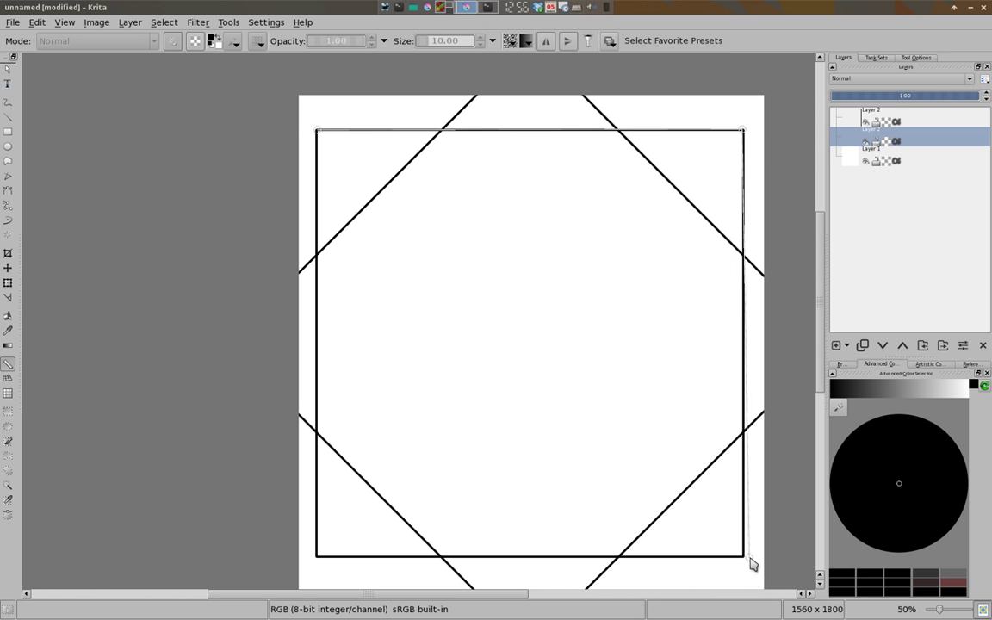
click(743, 556)
click(317, 558)
scroll(493, 140, up, 3)
Place a second perspective assistant along the diamond's four tips
drag(491, 125, 782, 441)
click(803, 444)
scroll(800, 430, down, 3)
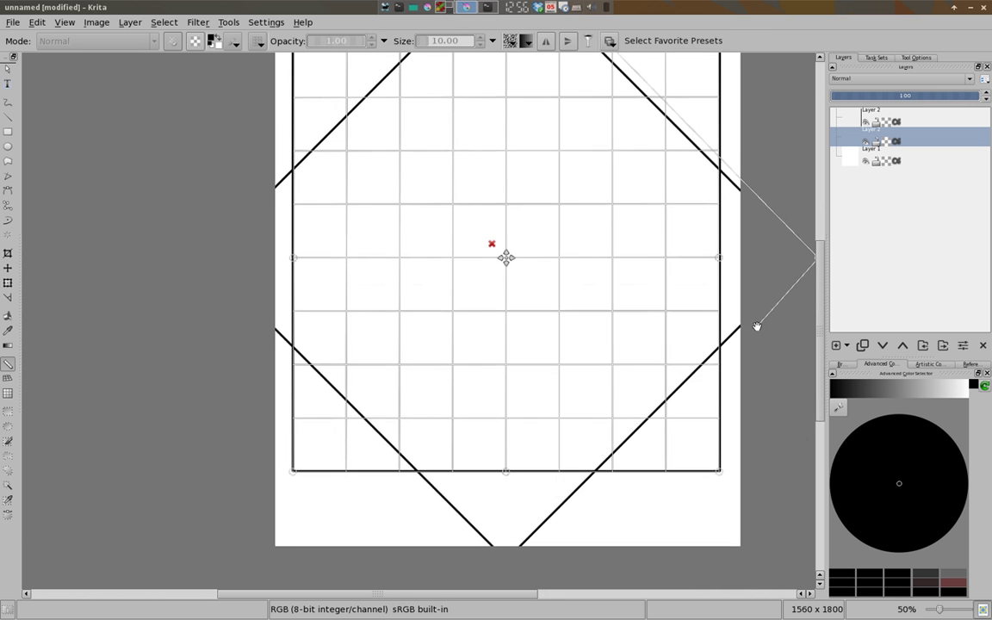
click(506, 568)
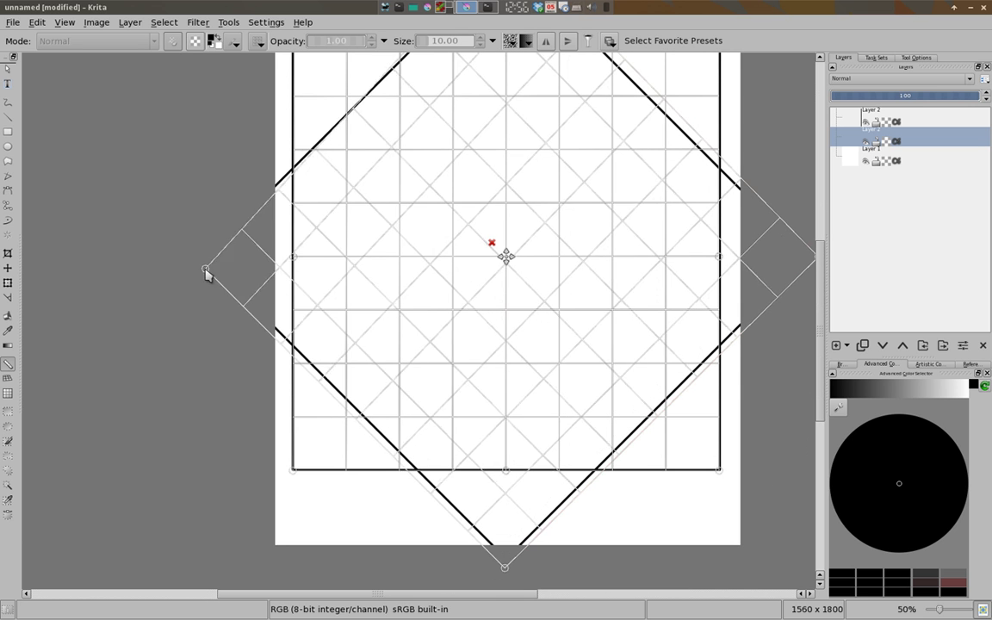
click(204, 257)
scroll(269, 284, up, 3)
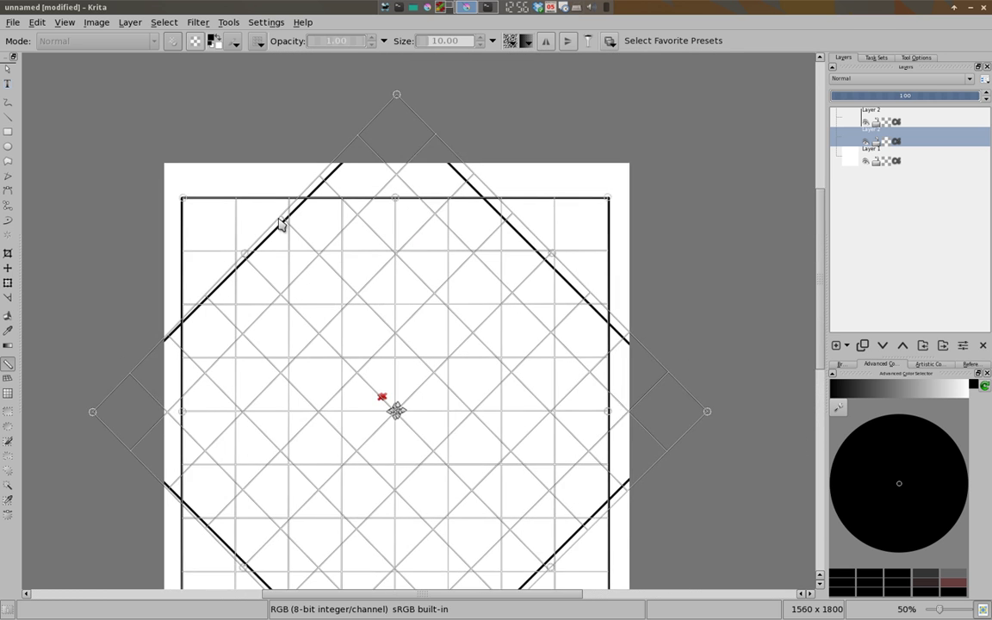
scroll(207, 362, down, 2)
Drag the diamond guide's left, top, right and bottom handles onto the diamond's tips
drag(191, 368, 193, 367)
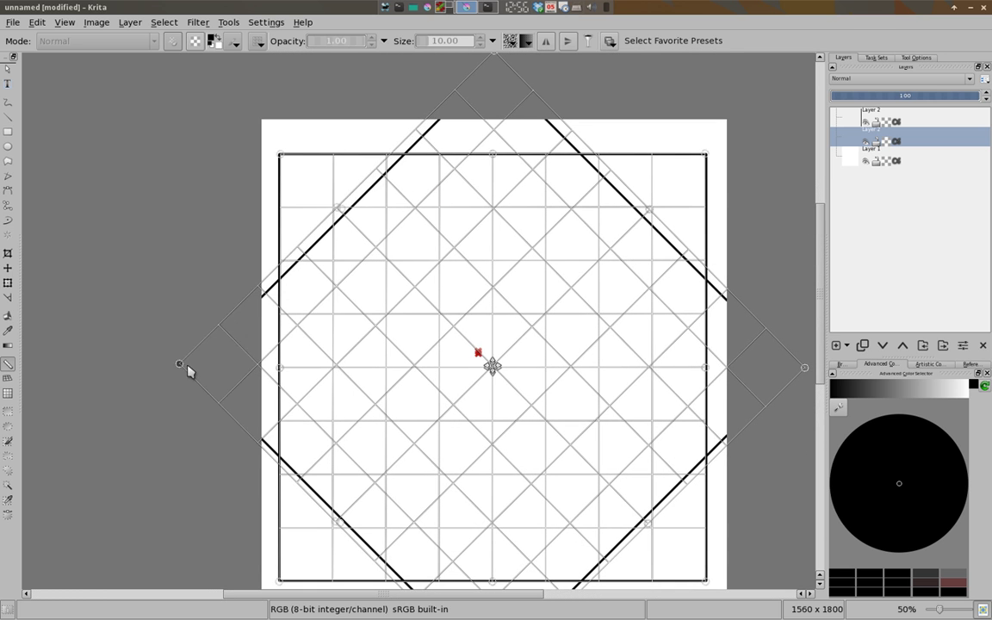
scroll(194, 370, up, 3)
drag(416, 172, 416, 183)
scroll(447, 232, down, 2)
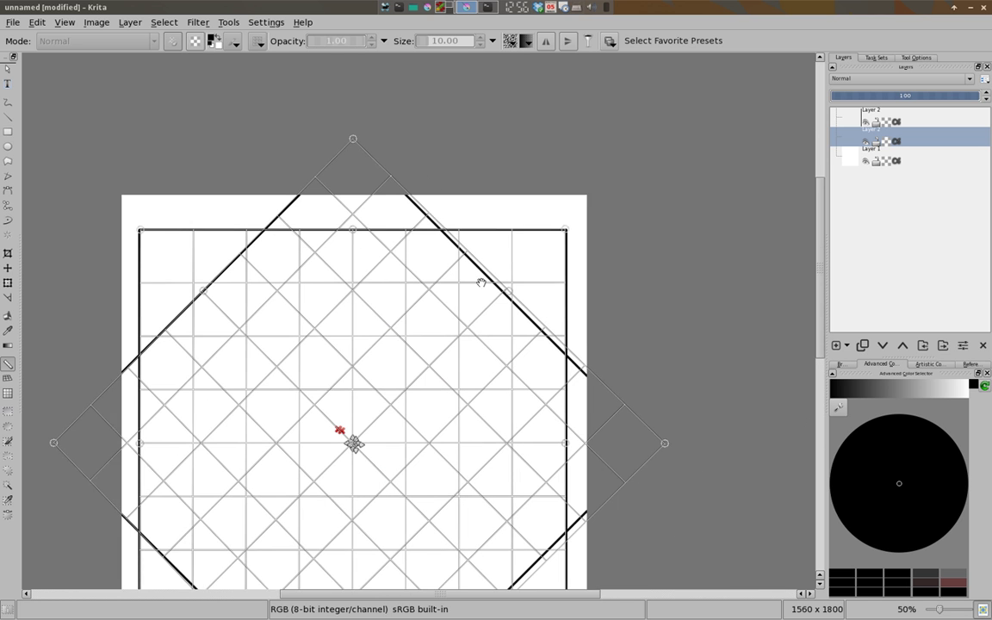
scroll(636, 430, down, 3)
drag(506, 335, 490, 339)
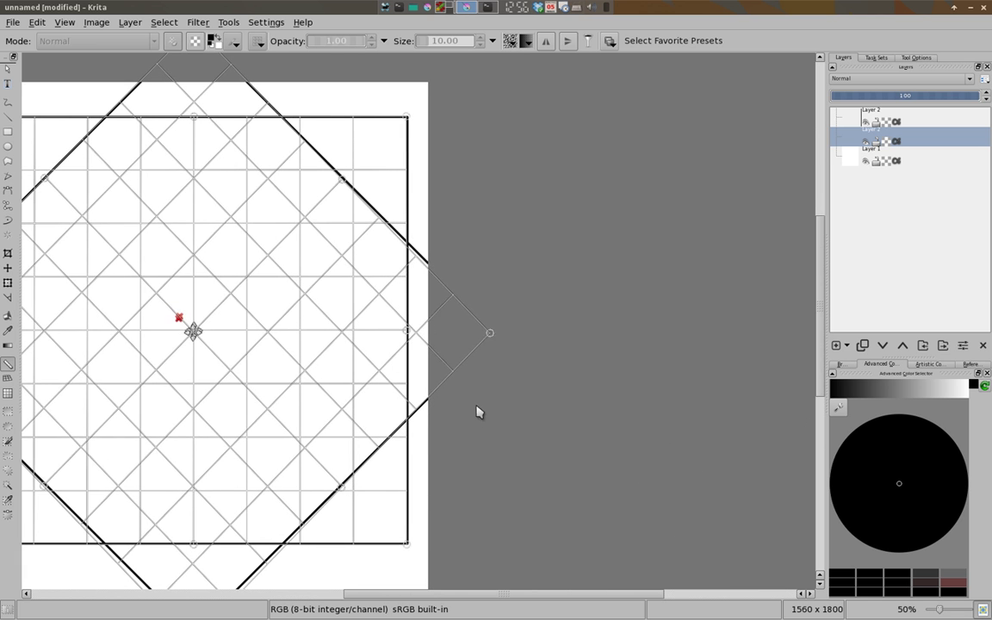
scroll(476, 409, down, 1)
scroll(476, 410, left, 1)
scroll(486, 465, down, 3)
scroll(487, 465, left, 3)
drag(447, 414, 449, 410)
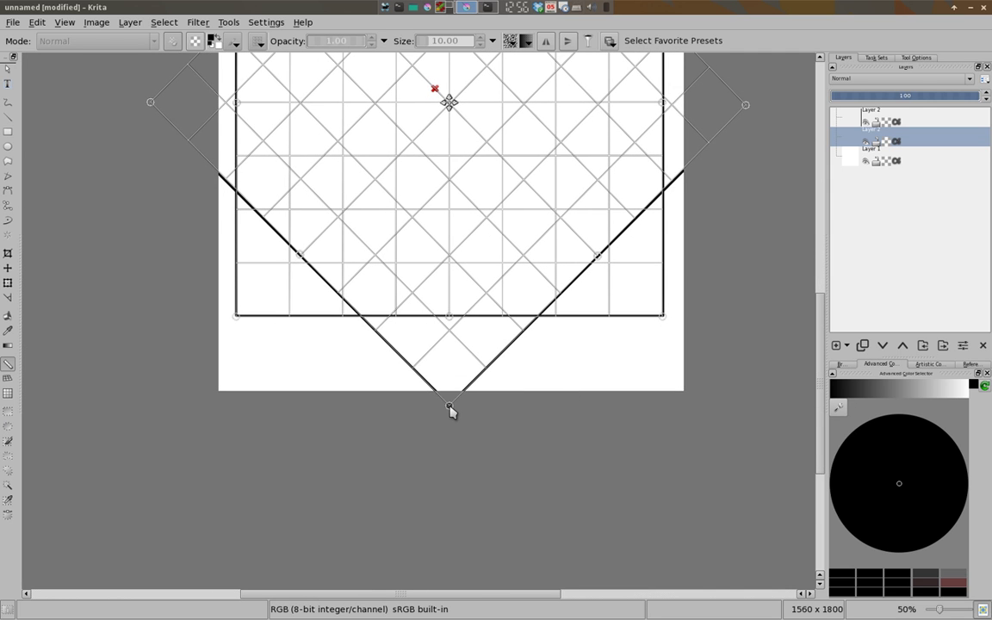
scroll(545, 499, up, 1)
scroll(571, 383, up, 2)
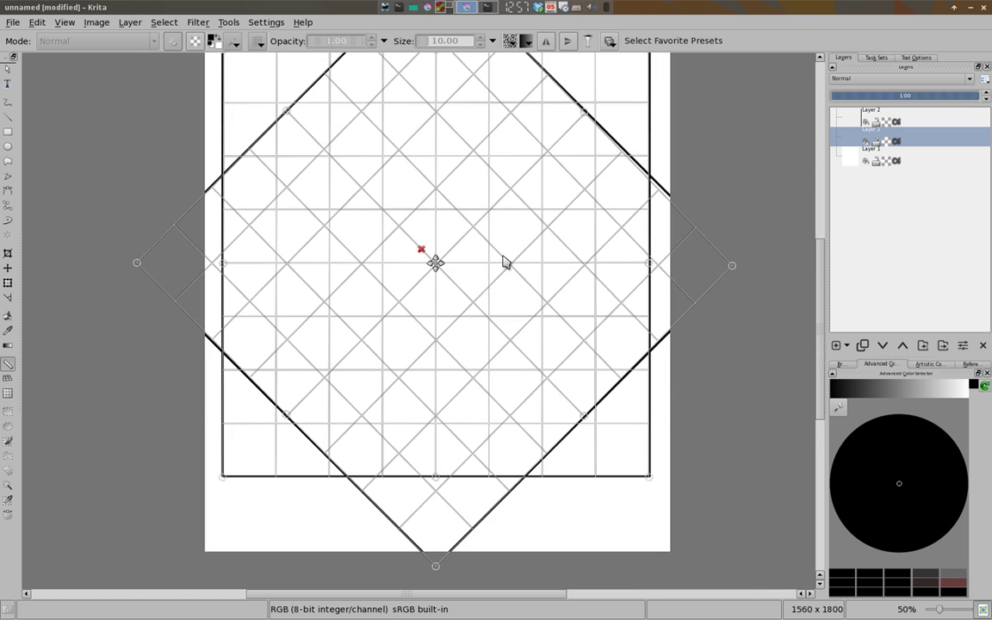
scroll(594, 243, up, 1)
scroll(594, 244, up, 2)
ctrl+scroll(650, 207, up, 1)
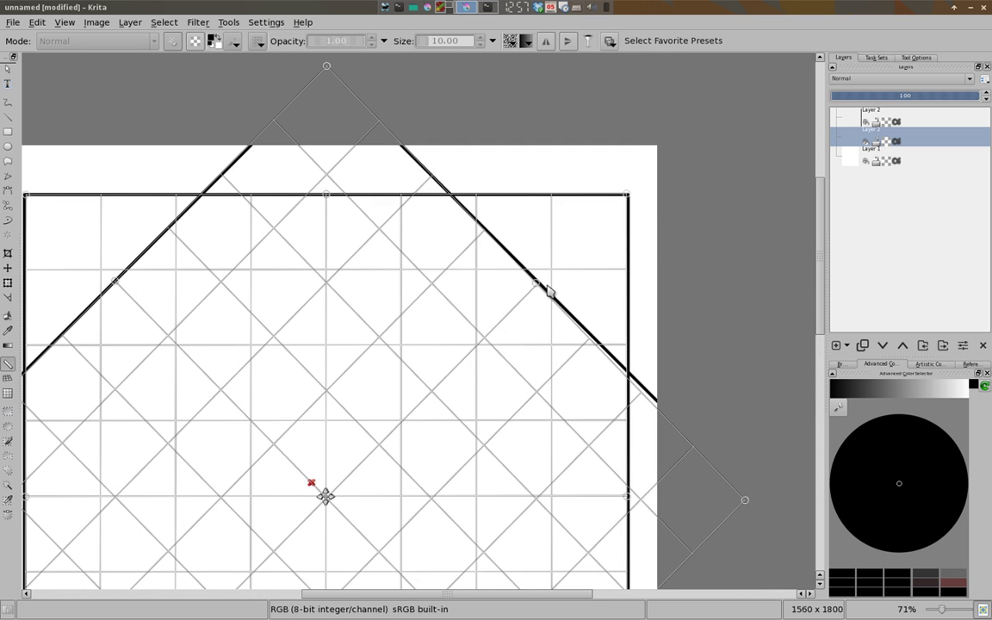
Zoom in and pan around to inspect each corner of the square
ctrl+scroll(545, 293, up, 1)
key(ctrl+plus)
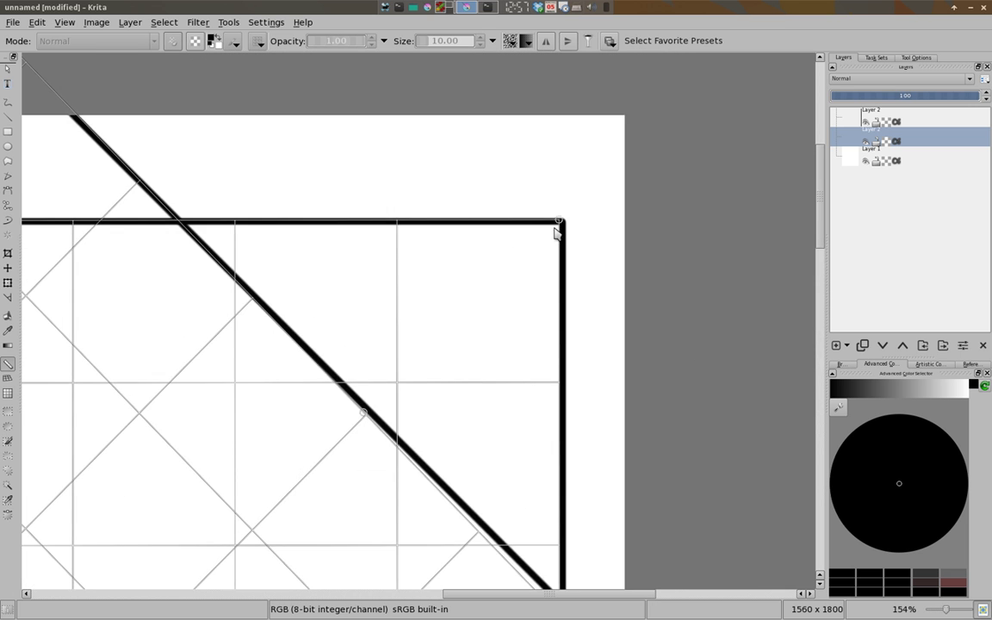
scroll(301, 281, left, 1)
scroll(319, 283, left, 1)
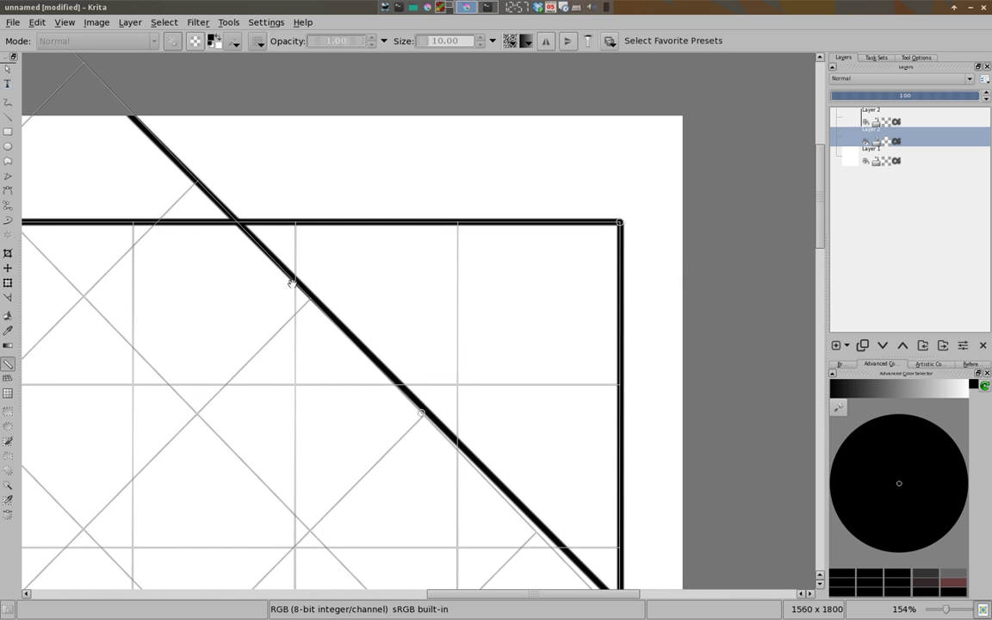
scroll(343, 282, left, 1)
scroll(379, 285, left, 5)
scroll(465, 280, left, 5)
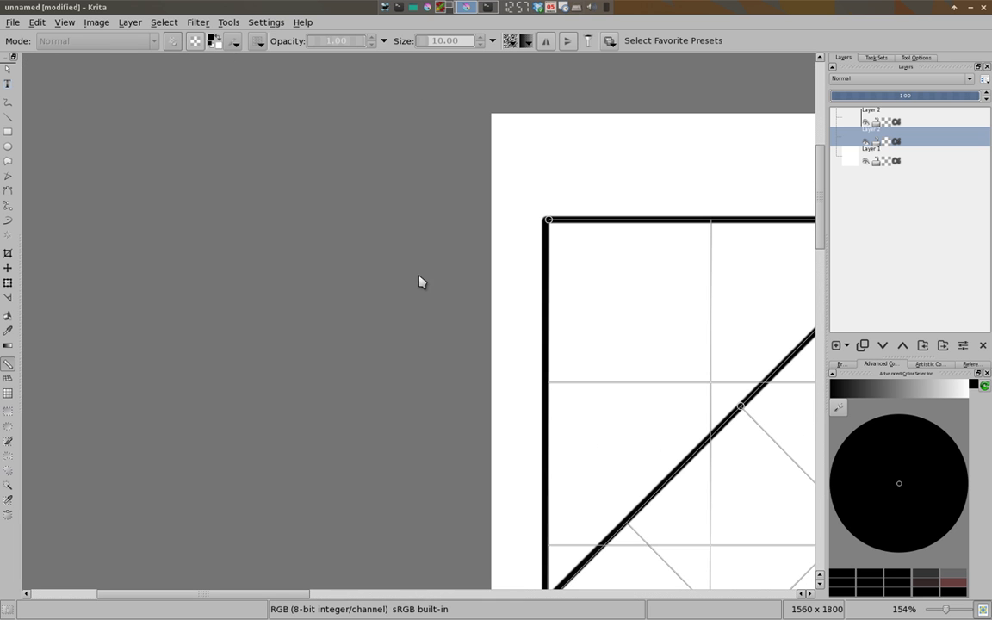
scroll(486, 306, down, 2)
scroll(362, 458, down, 1)
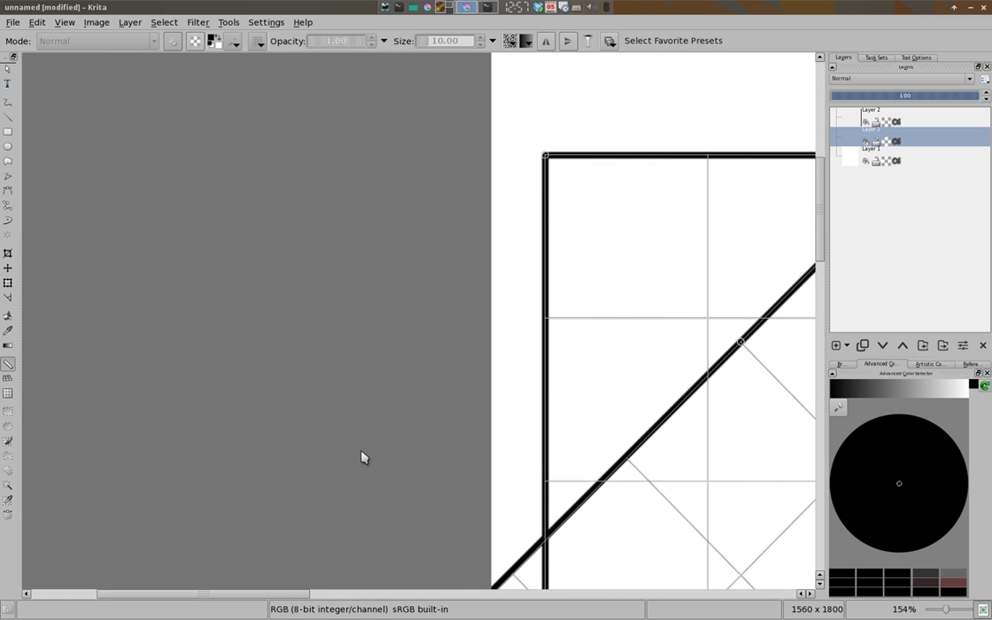
scroll(369, 452, down, 5)
scroll(361, 414, down, 3)
scroll(302, 431, down, 1)
scroll(301, 431, left, 1)
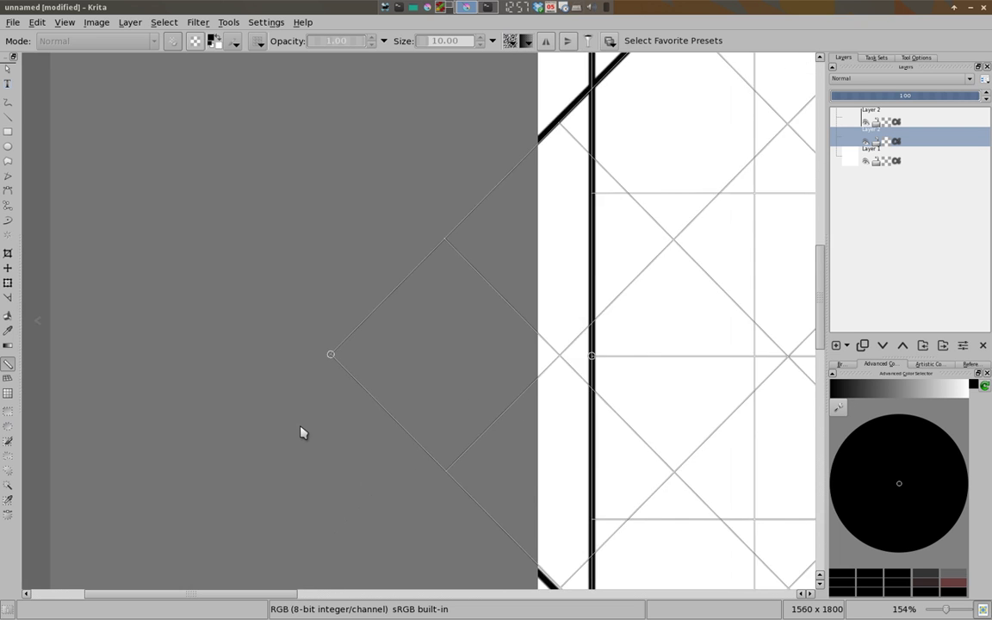
scroll(346, 250, down, 5)
scroll(346, 249, down, 5)
scroll(407, 409, right, 1)
scroll(520, 343, down, 2)
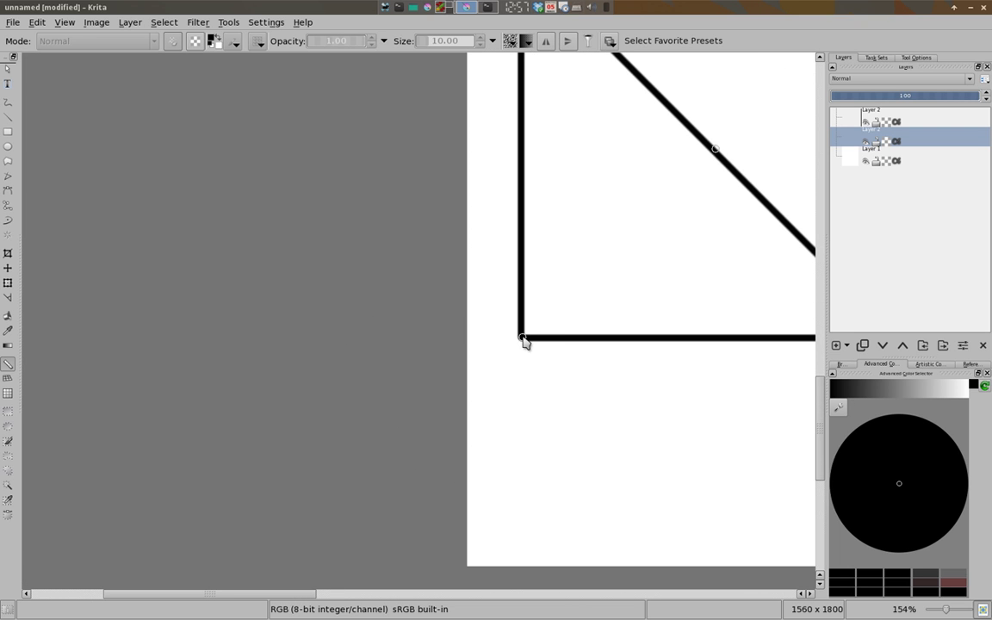
scroll(621, 345, right, 4)
scroll(467, 360, right, 3)
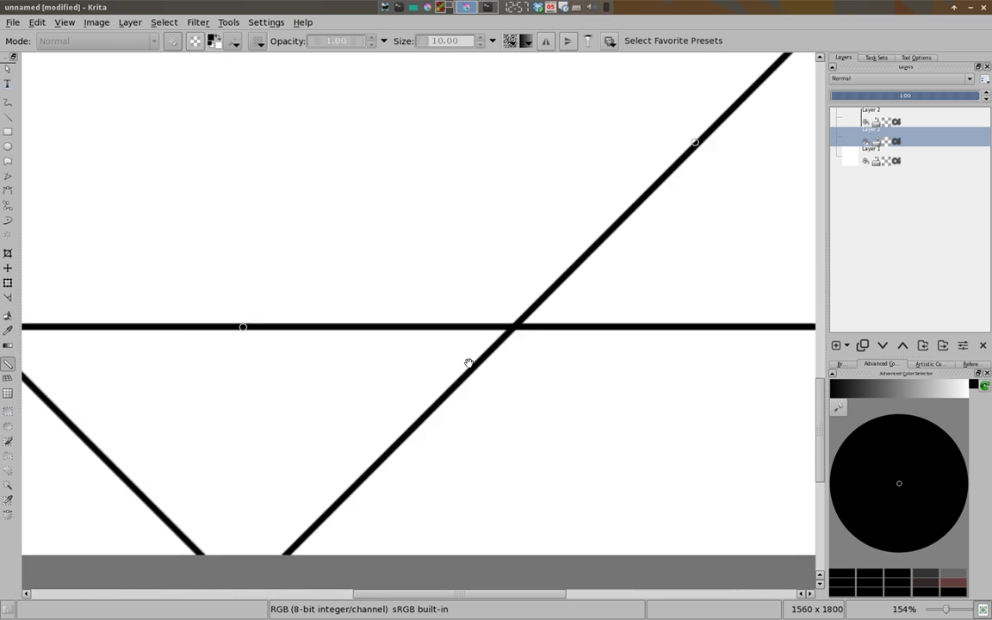
scroll(502, 348, right, 3)
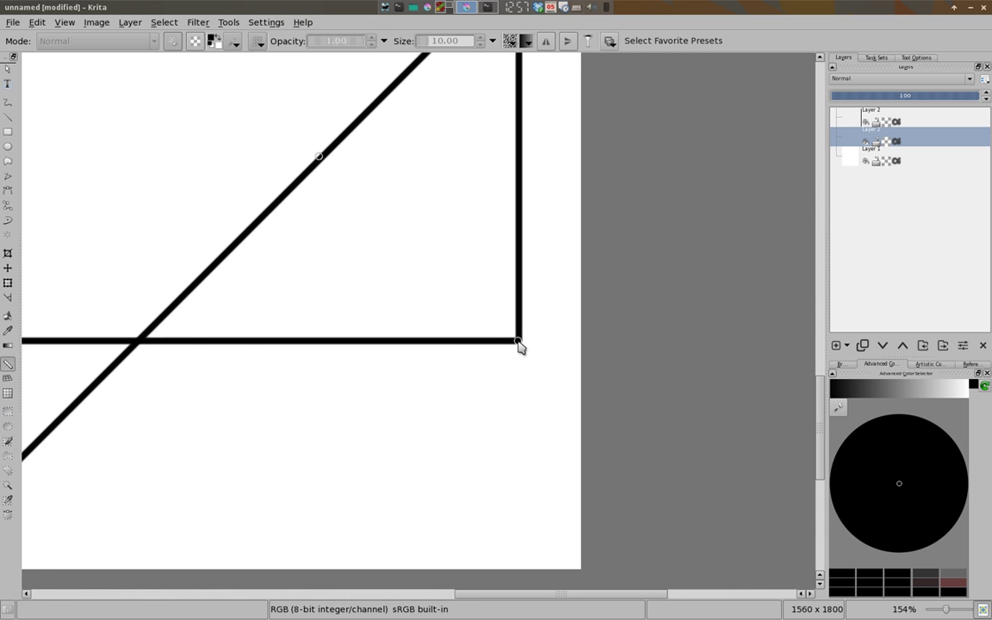
scroll(347, 368, down, 2)
scroll(343, 365, down, 1)
Centre the square-and-diamond drawing and zoom out to about 22%
mouse_move(188, 336)
mouse_down()
mouse_move(575, 436)
mouse_move(487, 465)
mouse_up()
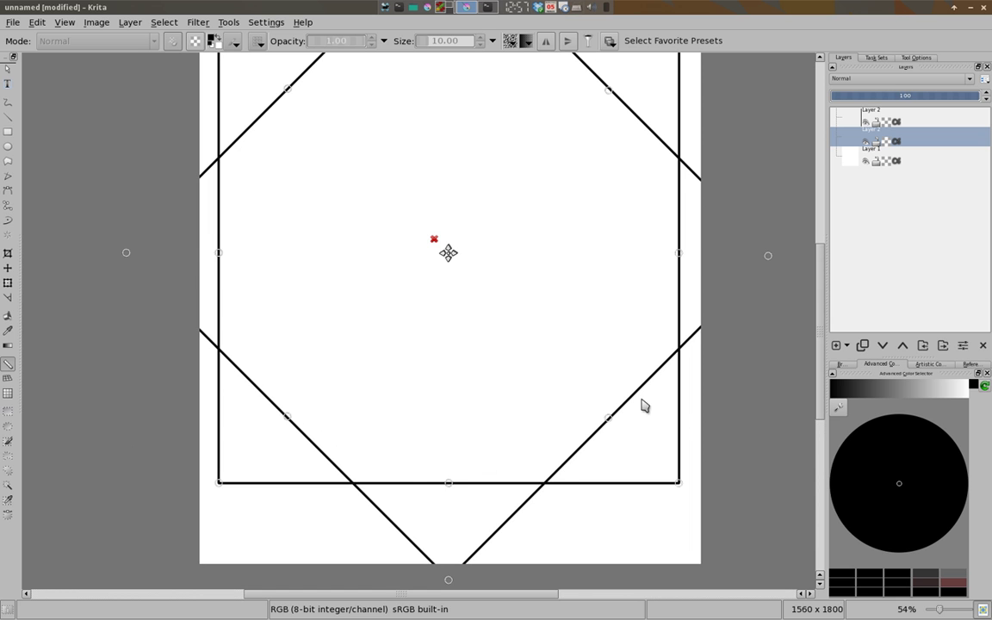
scroll(694, 414, down, 2)
drag(707, 399, 604, 404)
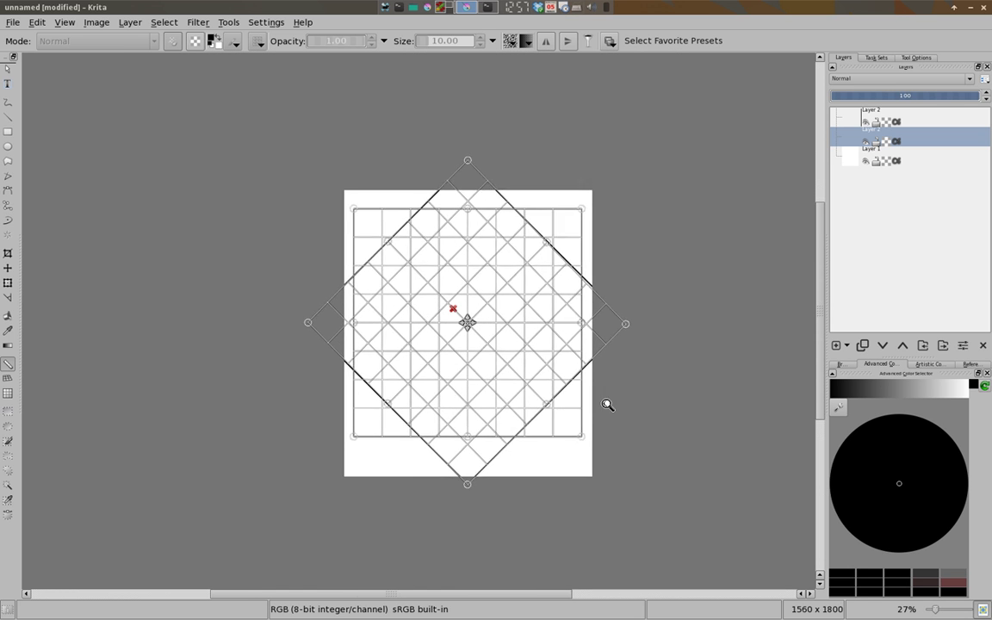
key(minus)
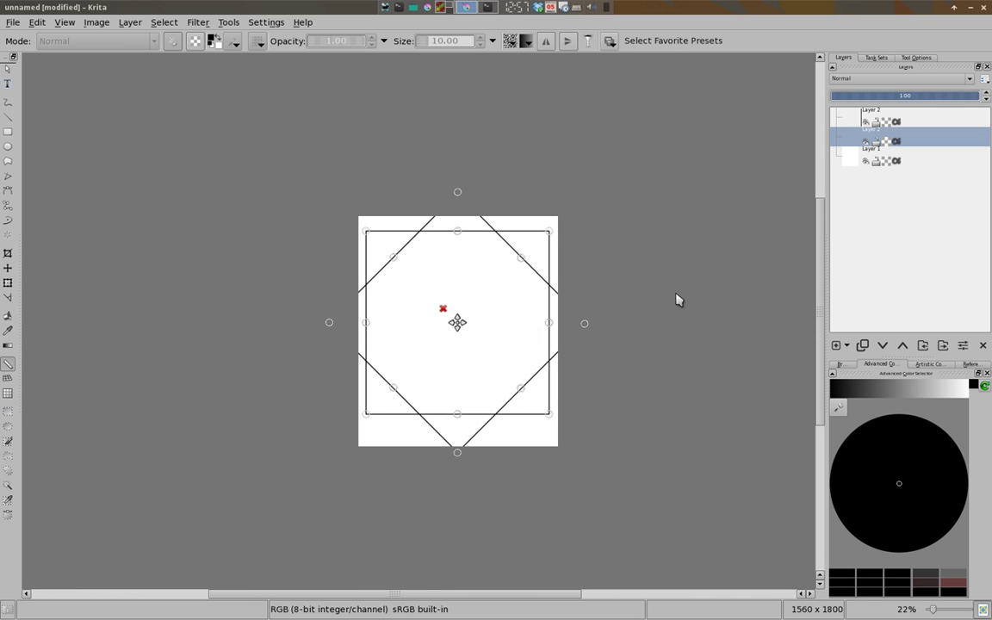
click(8, 254)
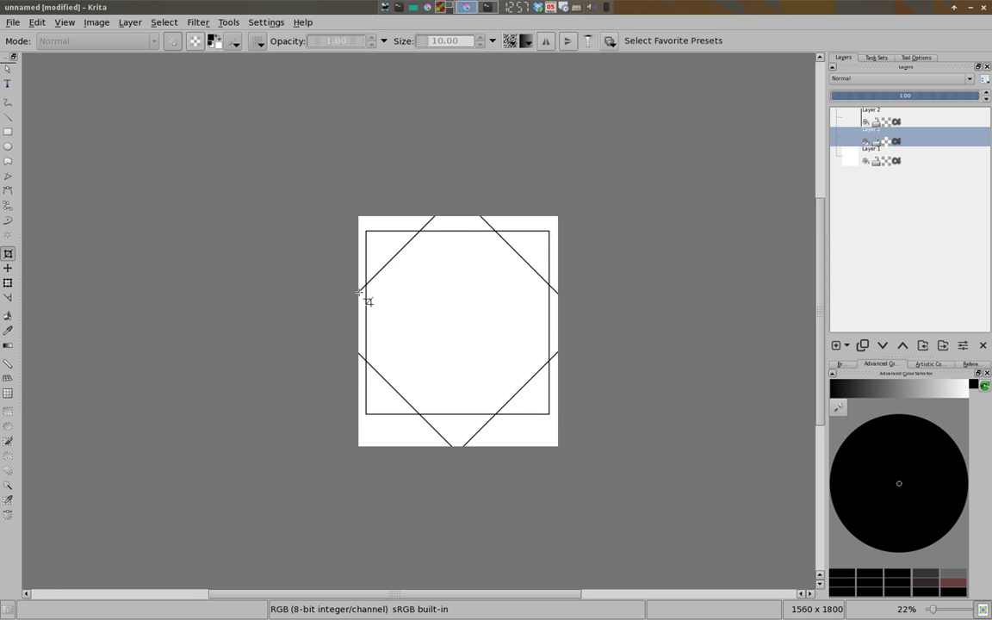
mouse_move(385, 264)
mouse_down()
mouse_move(441, 348)
mouse_move(501, 387)
mouse_up()
click(913, 58)
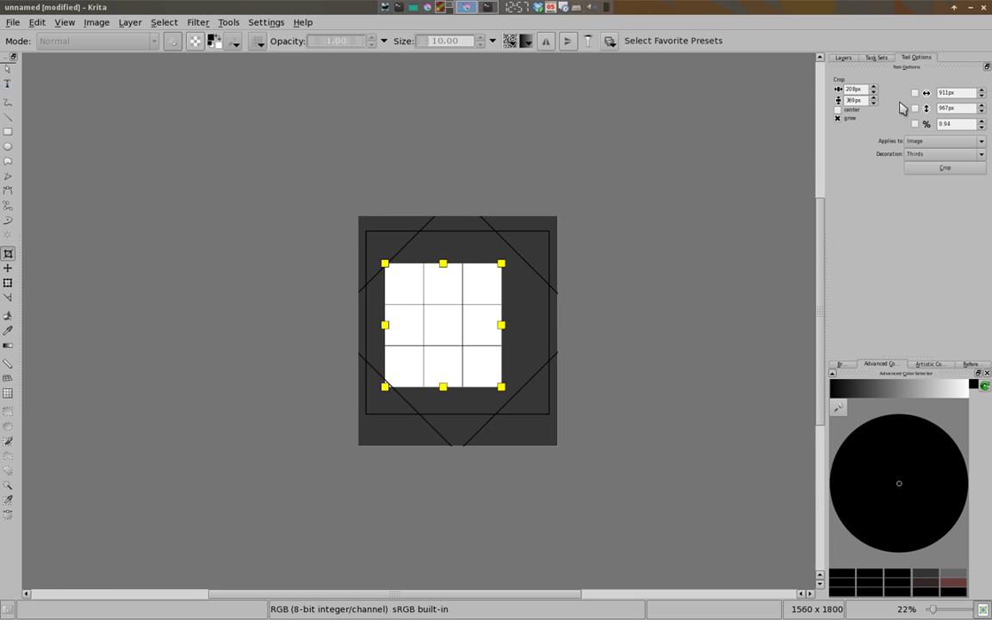
text(4)
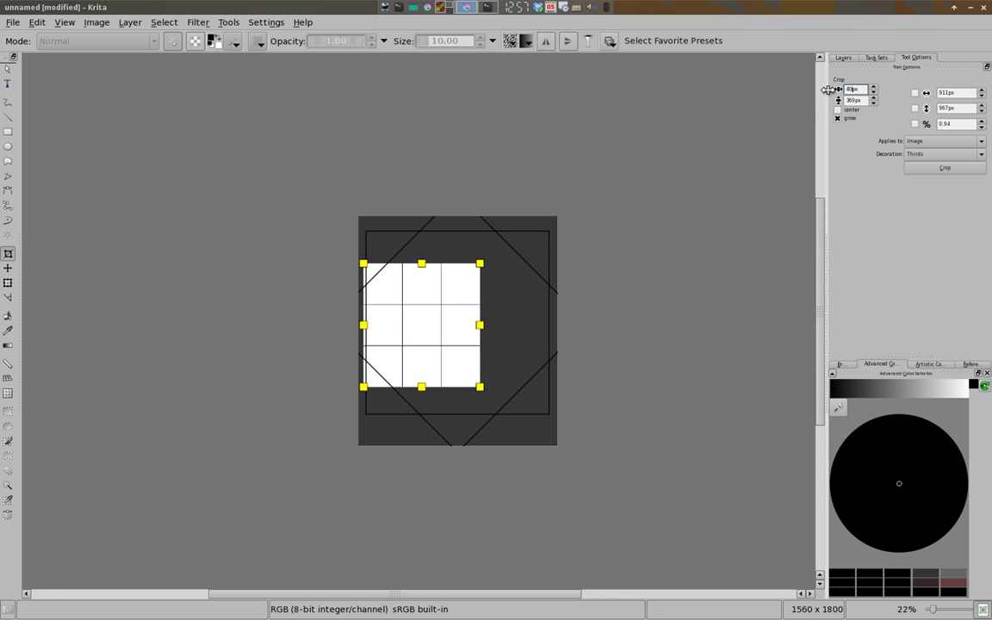
text(00)
key(Tab)
key(Tab)
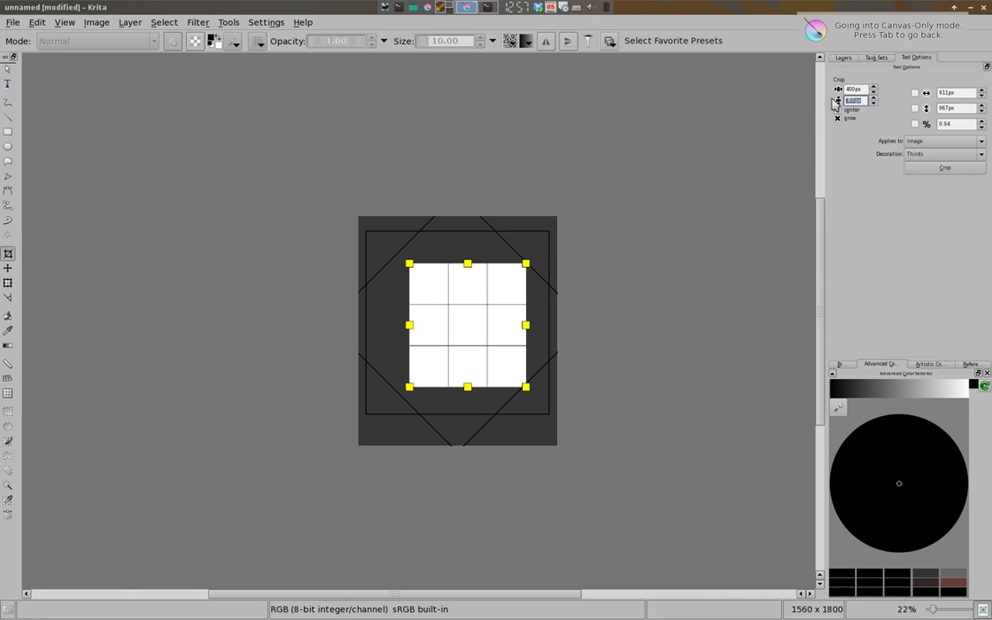
text(400)
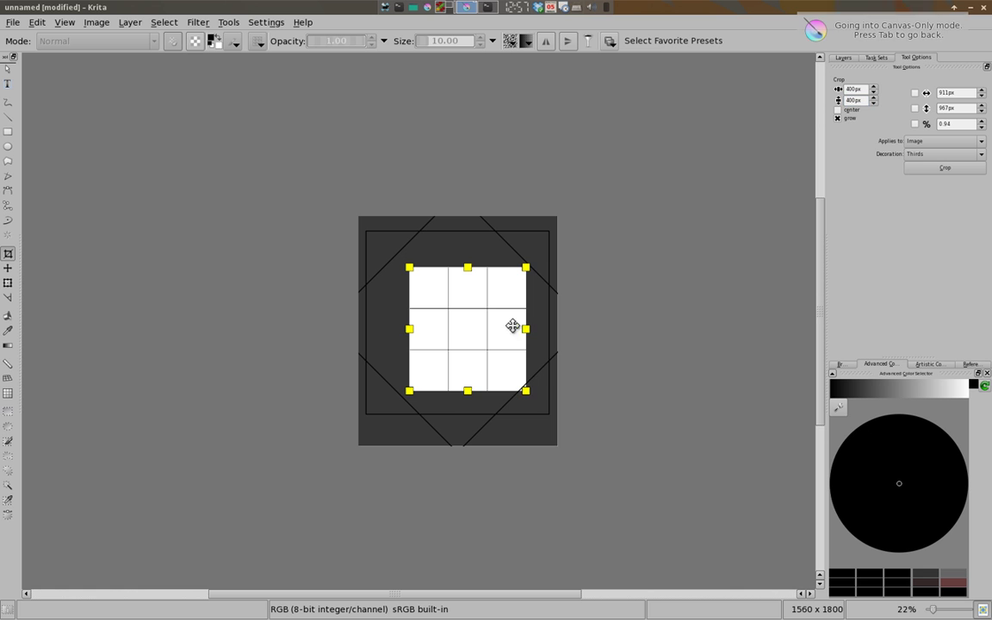
drag(472, 324, 462, 315)
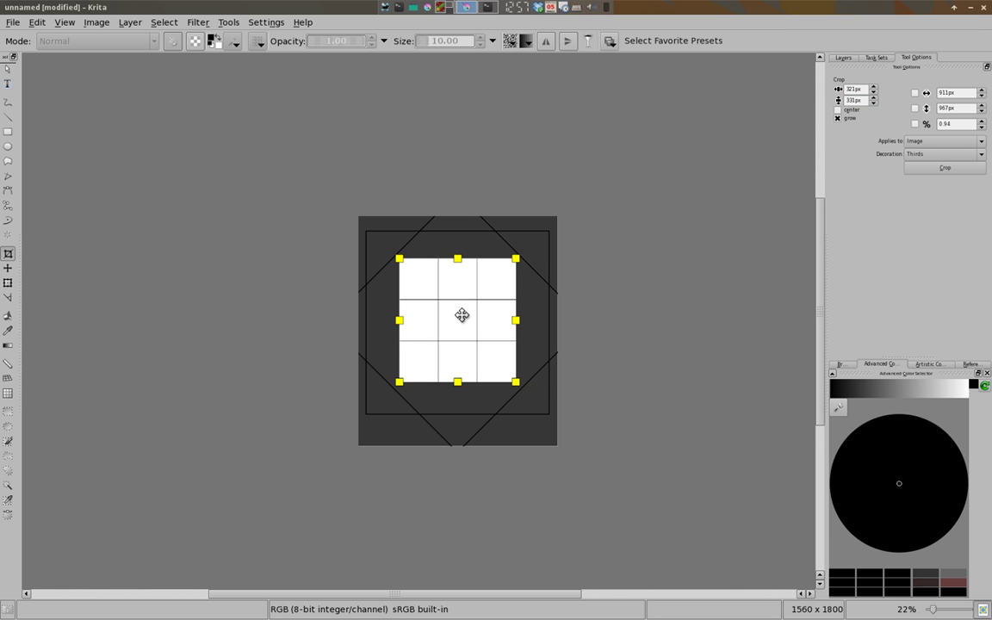
double_click(462, 315)
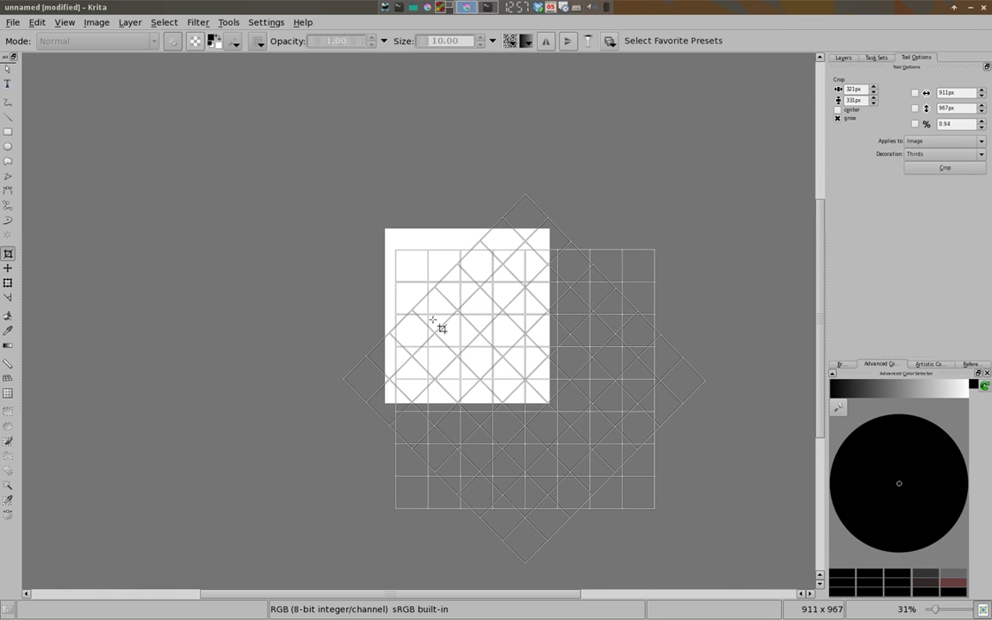
key(ctrl+z)
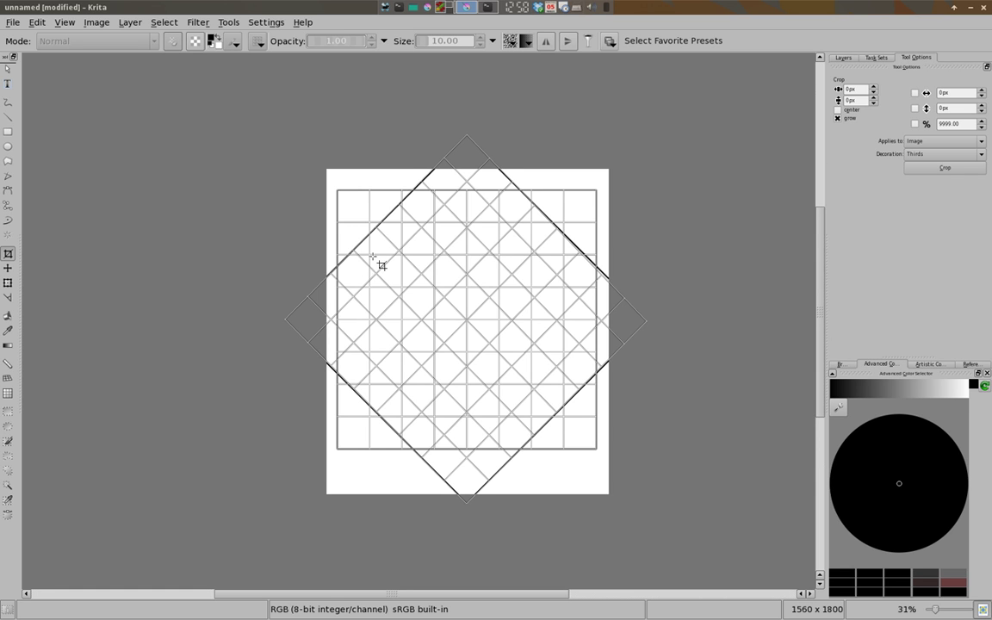
Enable centred cropping and drag out a crop box around the drawing
click(837, 118)
drag(473, 317, 558, 399)
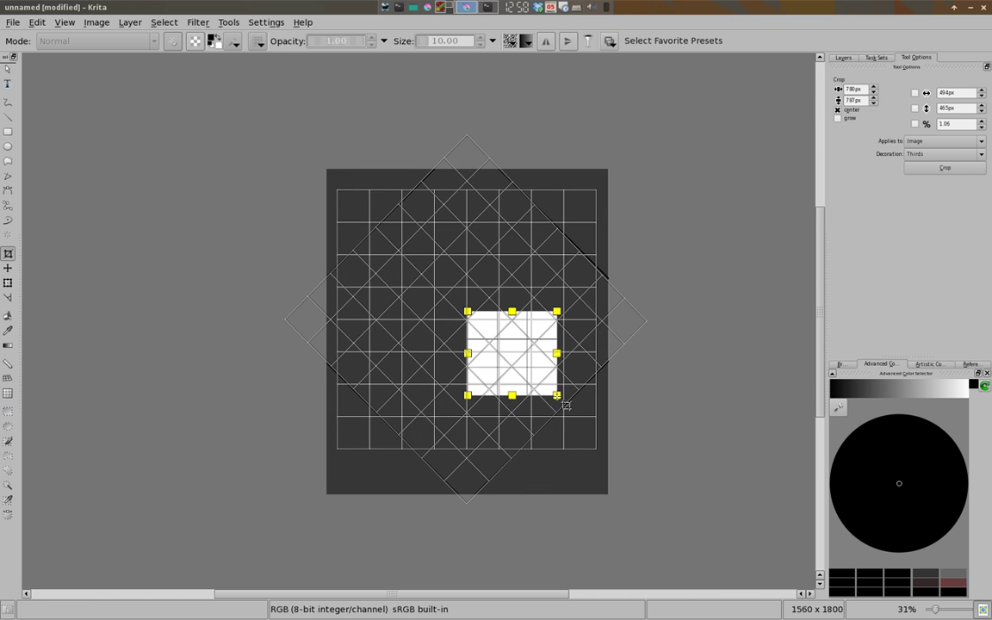
mouse_move(467, 311)
mouse_down()
mouse_move(410, 273)
mouse_move(426, 281)
mouse_up()
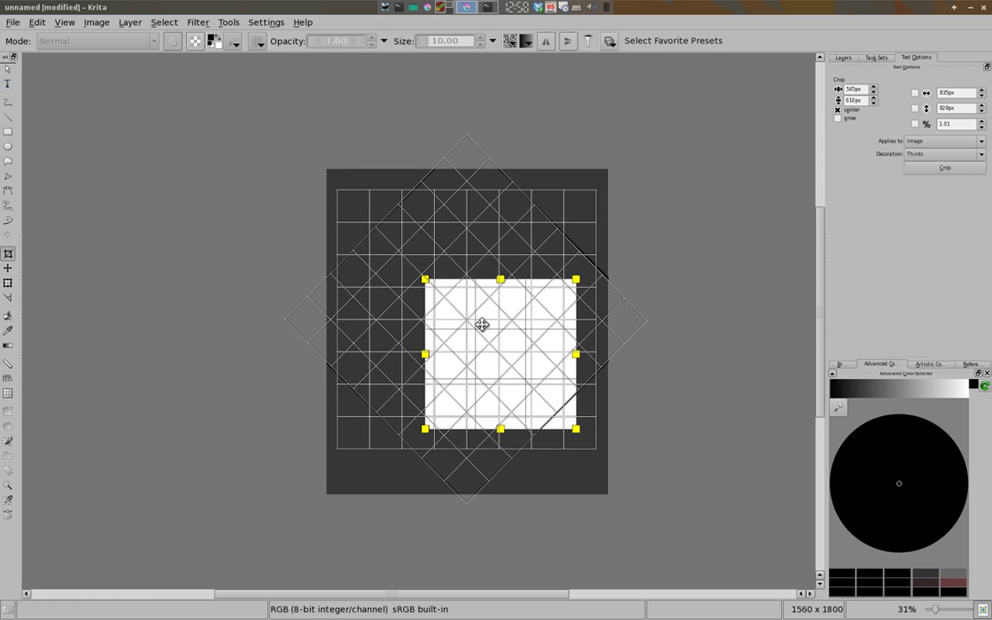
drag(481, 325, 475, 308)
drag(535, 385, 531, 385)
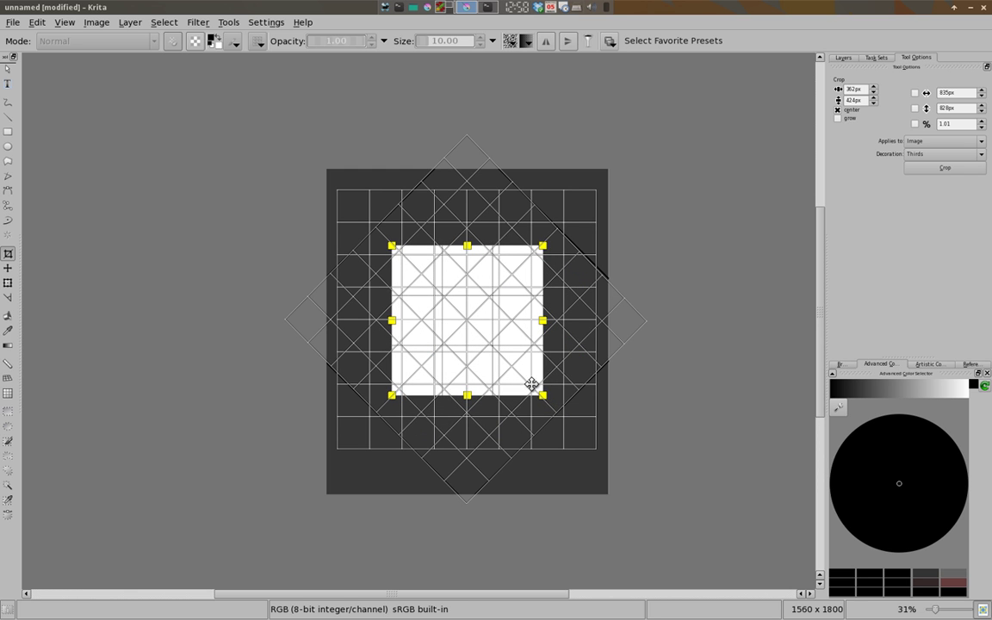
Enter crop positions 375 and 400 px and nudge the box, leaving an 835 × 828 canvas
text(375)
key(Tab)
key(Tab)
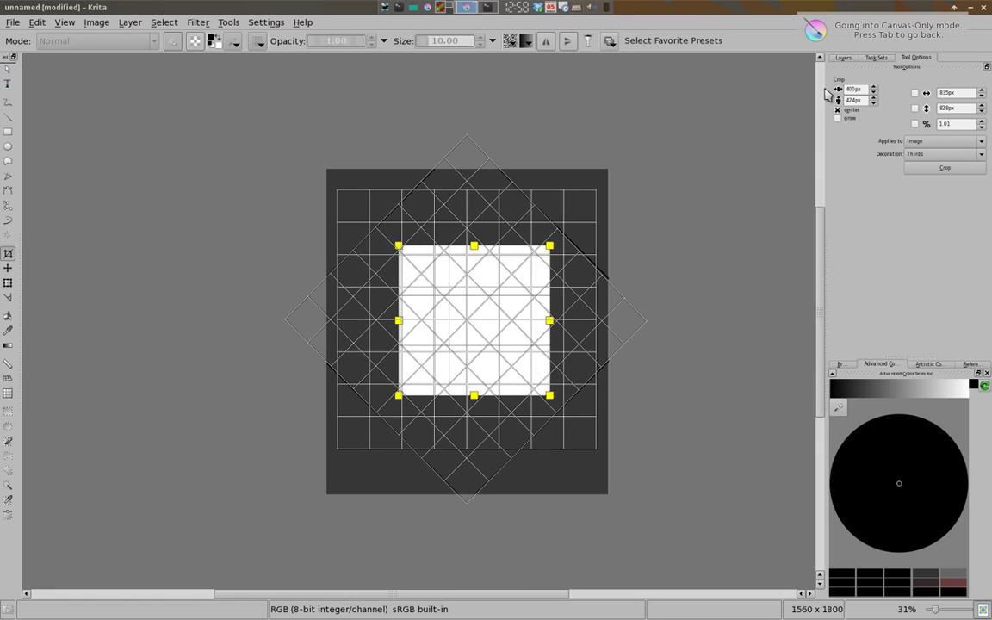
text(400)
drag(500, 314, 479, 317)
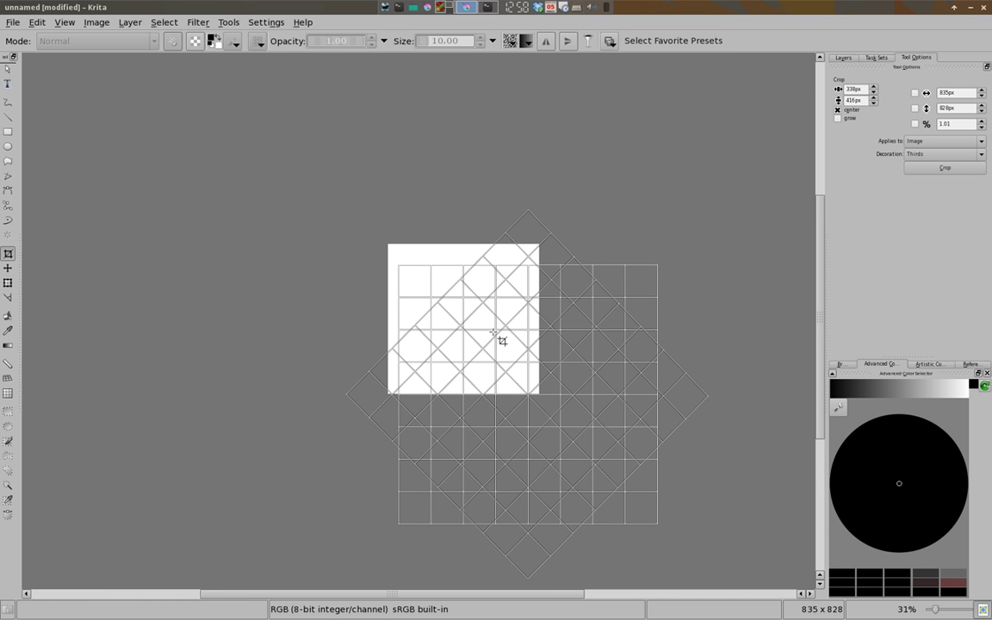
key(shift+a)
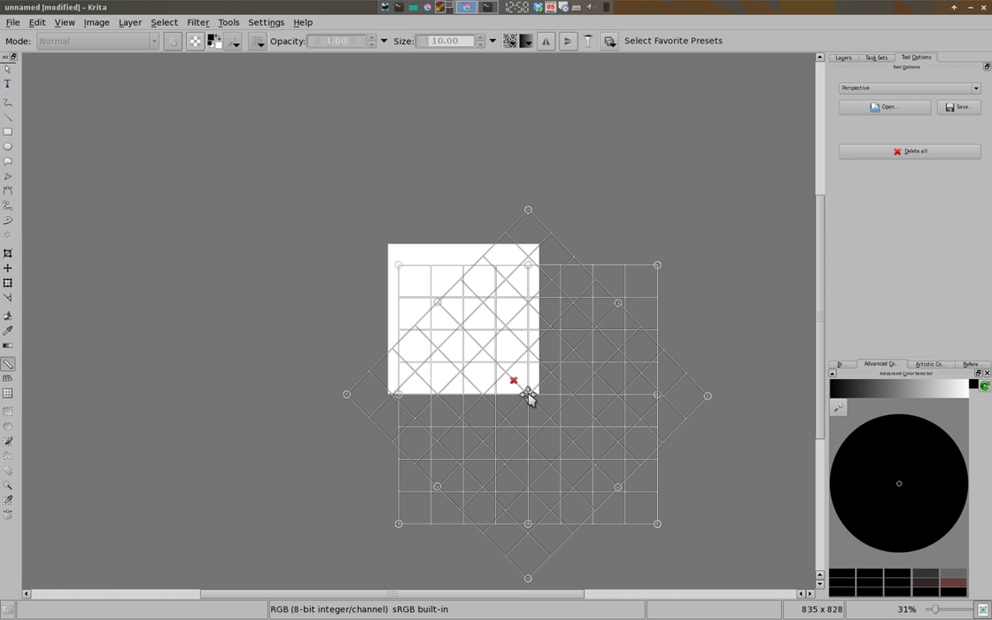
Move both perspective assistants to the canvas centre and nudge the vanishing point slightly right
click(528, 394)
drag(527, 394, 464, 332)
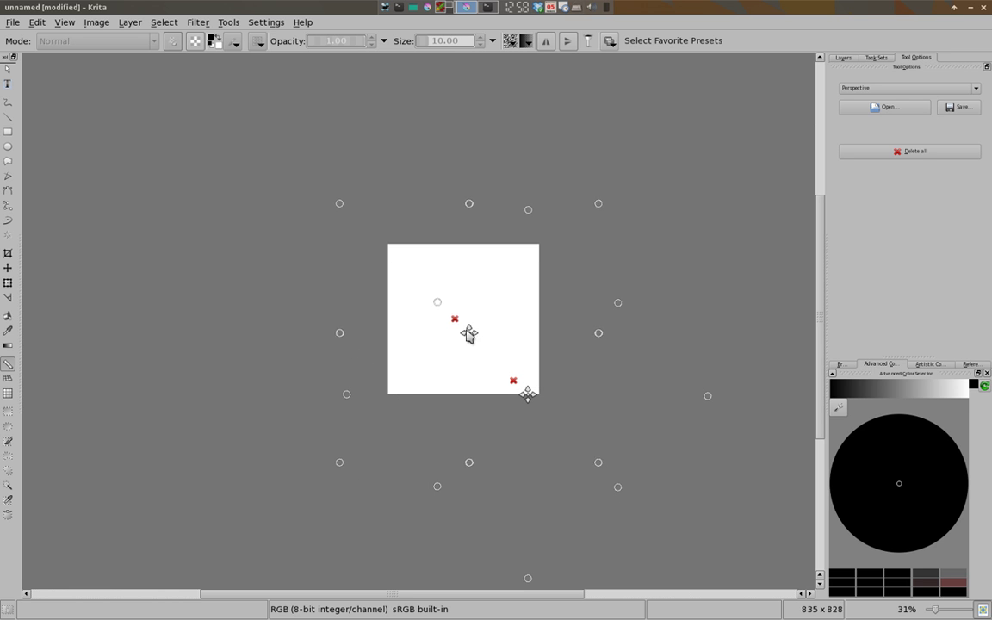
drag(528, 394, 465, 331)
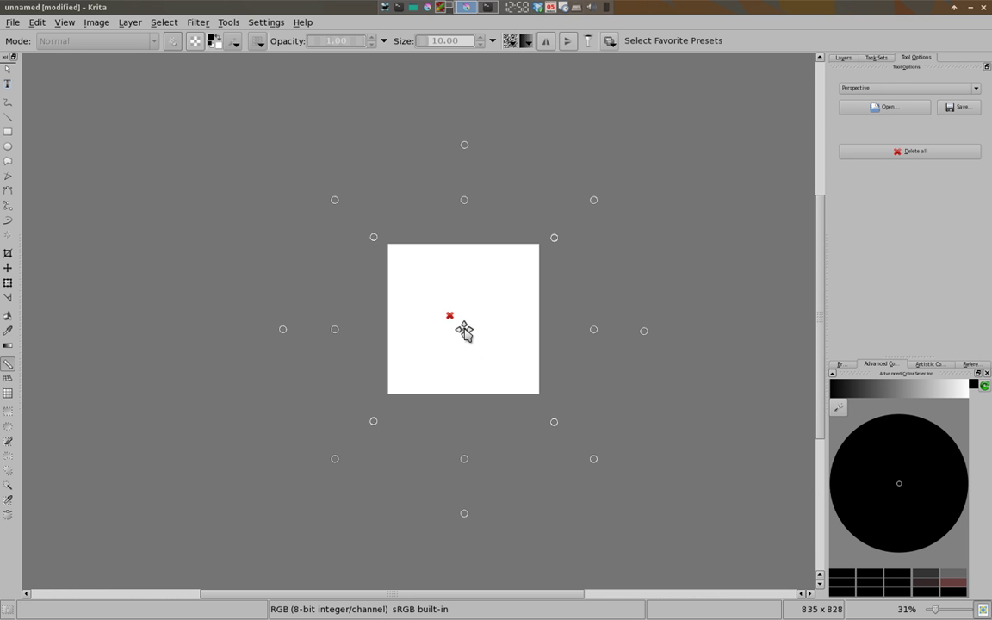
mouse_move(464, 332)
mouse_down()
mouse_move(634, 359)
mouse_move(357, 321)
mouse_move(460, 342)
mouse_move(467, 310)
mouse_move(442, 350)
mouse_move(447, 359)
mouse_move(450, 277)
mouse_move(405, 222)
mouse_move(416, 359)
mouse_up()
drag(387, 298, 392, 297)
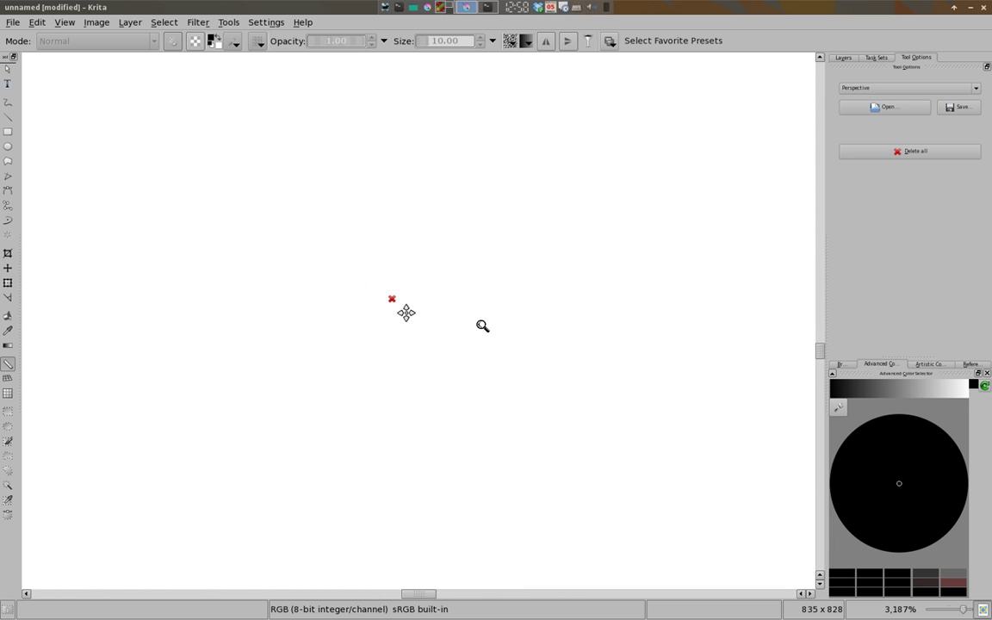
drag(483, 327, 502, 346)
Switch to the freehand brush, enable Wrap Around Mode, and turn on assistant snapping
key(b)
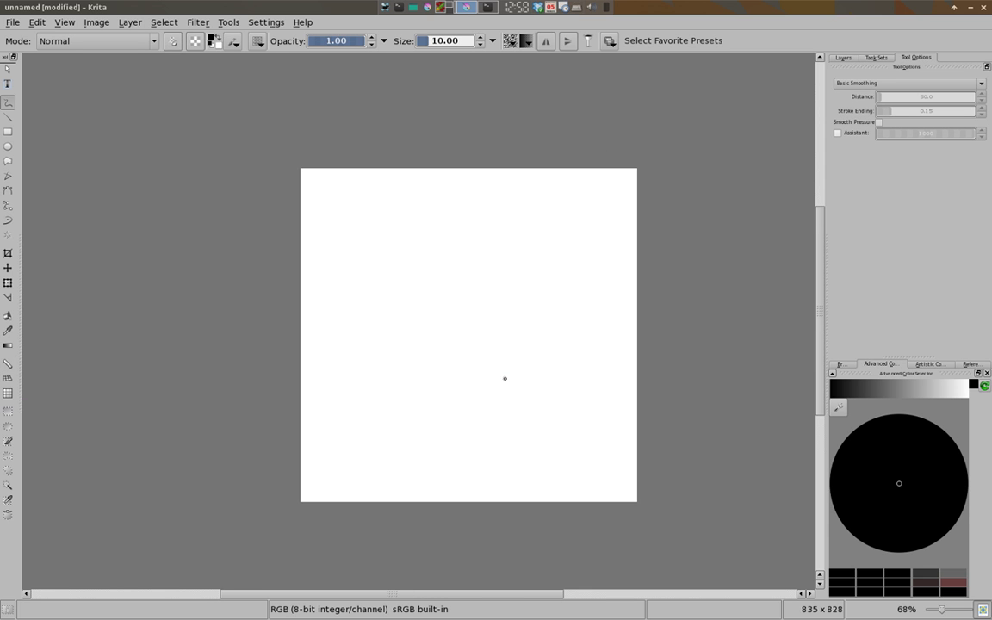
click(64, 23)
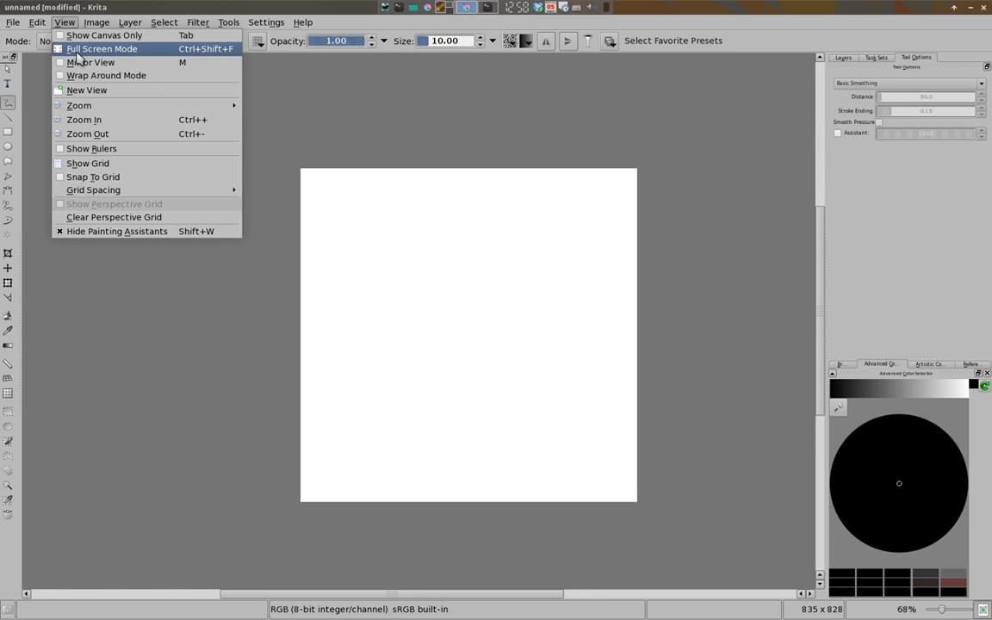
click(86, 119)
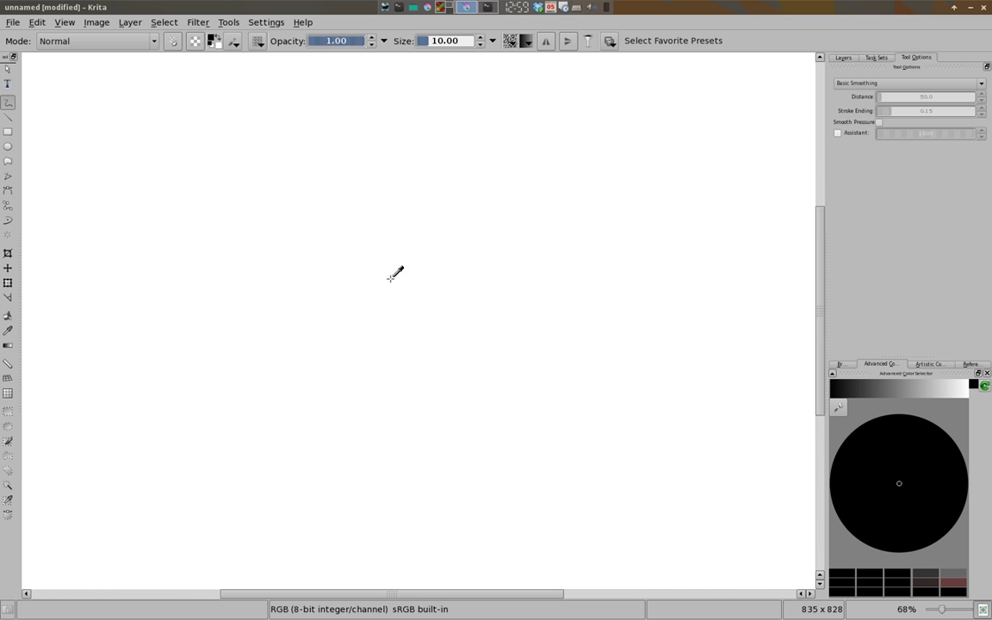
drag(390, 278, 423, 314)
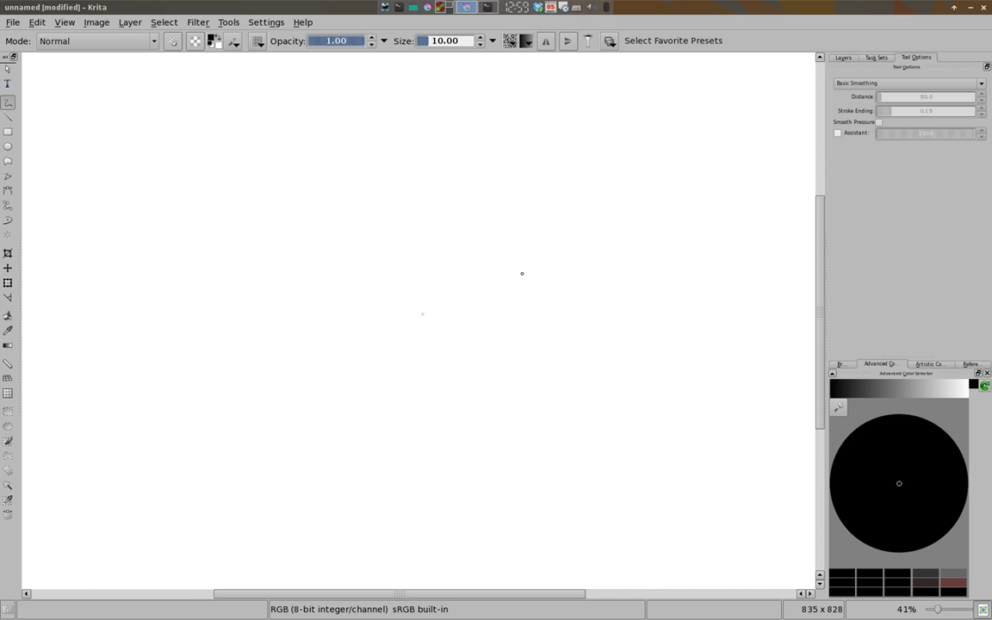
click(837, 133)
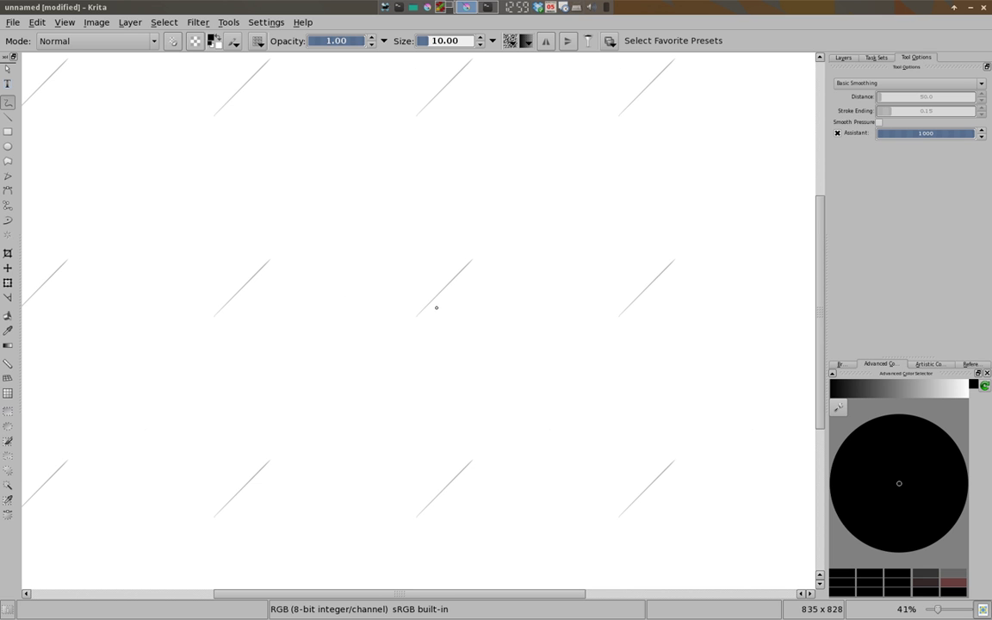
Sketch the house's main box edges, a roof diagonal and the side block
mouse_move(417, 317)
mouse_down()
mouse_move(503, 299)
mouse_move(499, 307)
mouse_move(544, 257)
mouse_up()
mouse_move(494, 316)
mouse_down()
mouse_move(478, 387)
mouse_move(389, 398)
mouse_up()
mouse_move(414, 319)
mouse_down()
mouse_move(411, 327)
mouse_move(375, 284)
mouse_move(425, 230)
mouse_up()
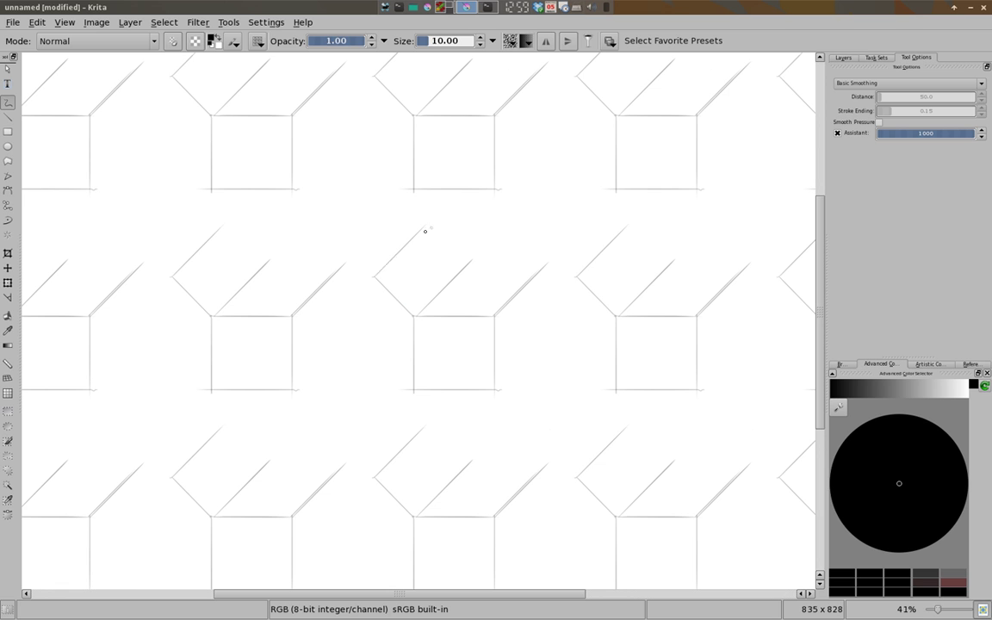
mouse_move(372, 277)
mouse_down()
mouse_move(347, 317)
mouse_move(368, 367)
mouse_move(319, 387)
mouse_move(307, 375)
mouse_move(327, 343)
mouse_up()
mouse_move(326, 379)
mouse_down()
mouse_move(327, 344)
mouse_move(338, 334)
mouse_move(327, 326)
mouse_move(345, 326)
mouse_up()
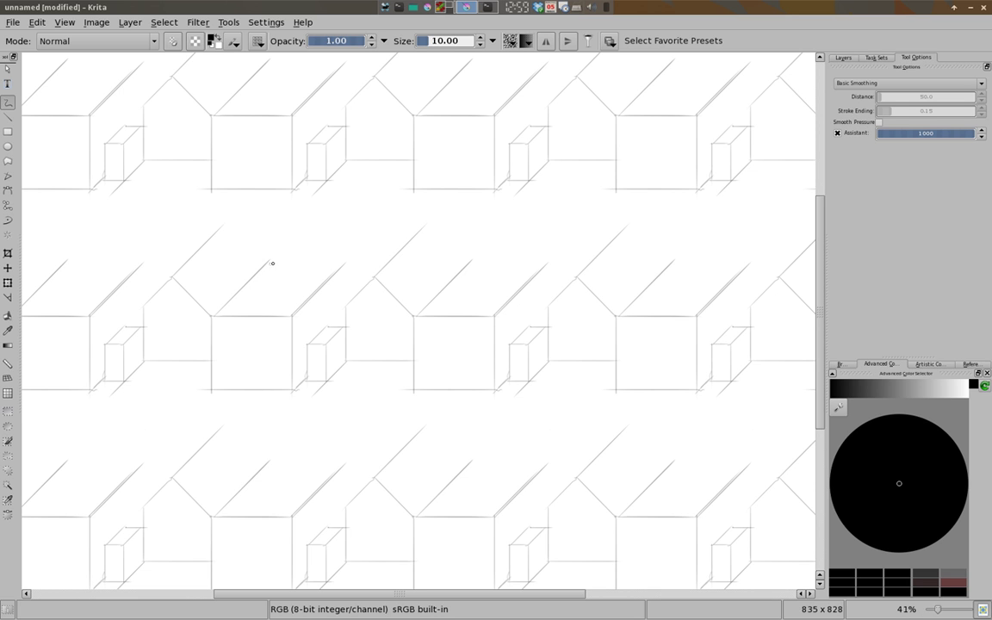
Draw the horizontal roof-top line and the down-right roof diagonal, redoing each once
drag(272, 259, 318, 258)
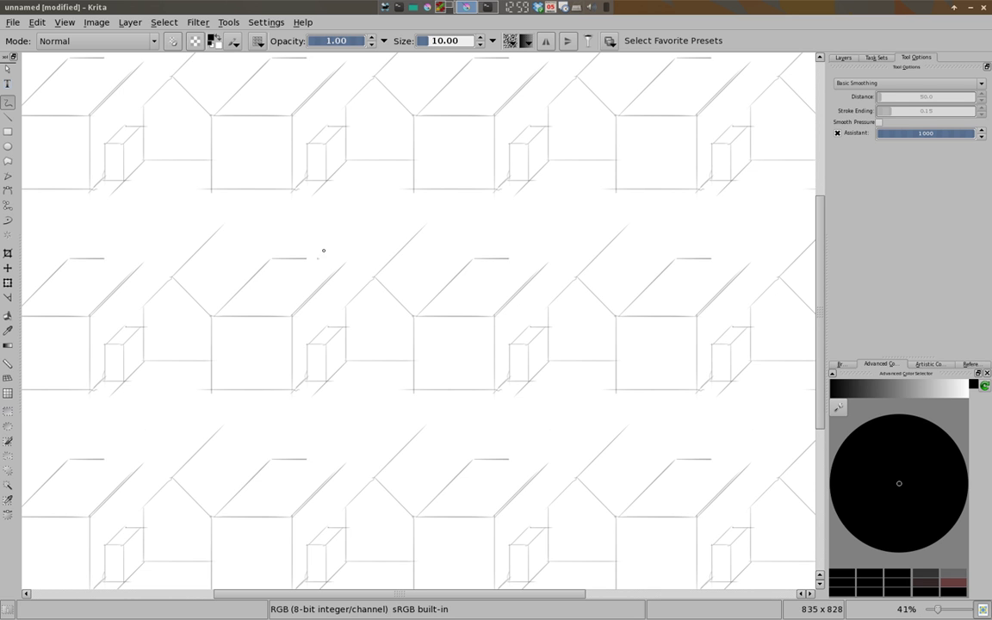
drag(482, 257, 541, 256)
key(ctrl+z)
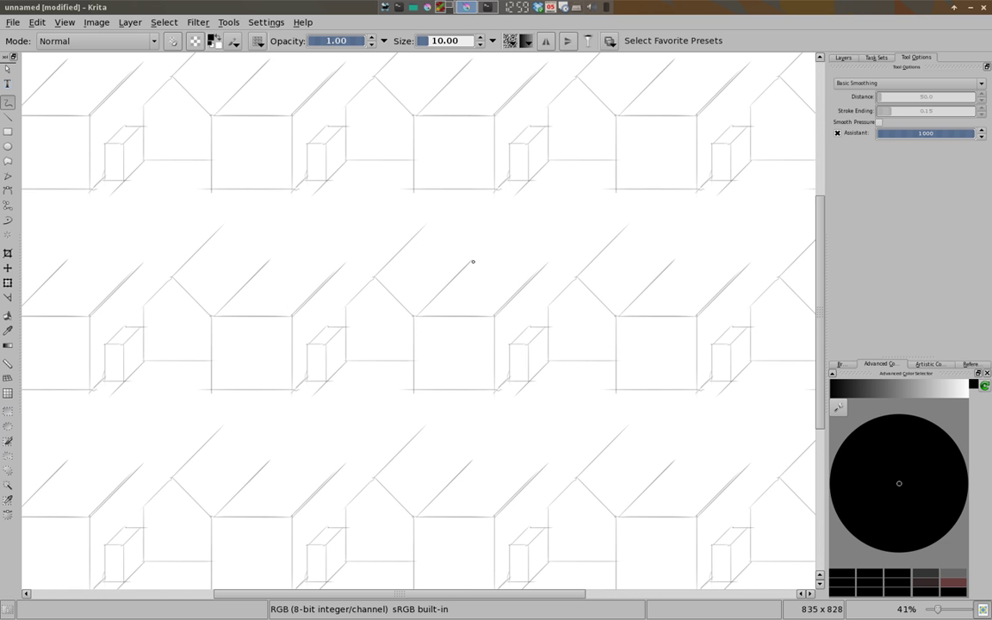
drag(472, 261, 548, 260)
drag(419, 229, 465, 273)
key(ctrl+z)
drag(420, 232, 465, 274)
Begin the doorway with a short vertical edge and its top edge
drag(370, 360, 370, 342)
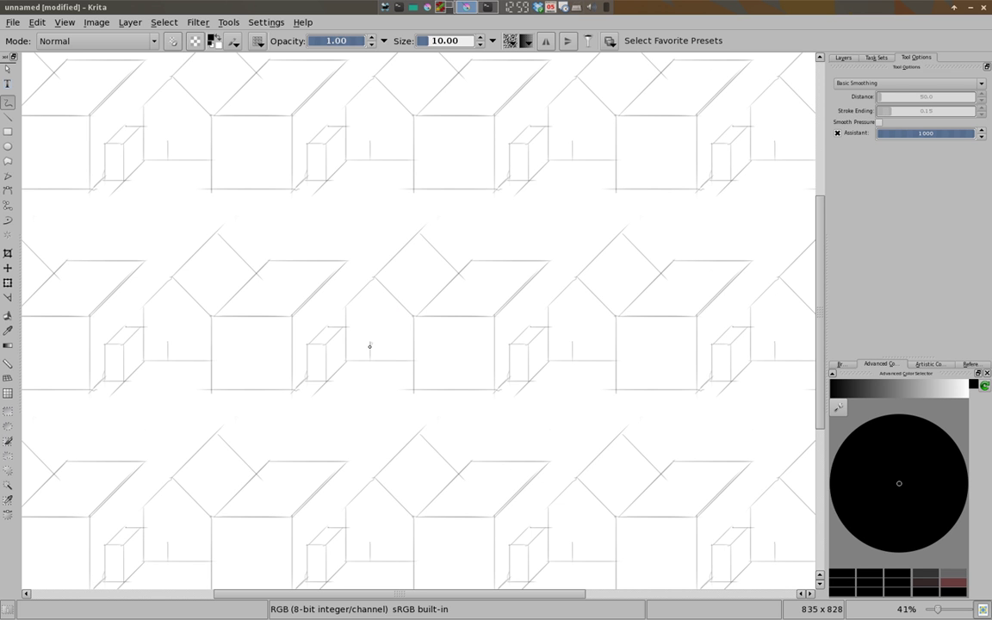
scroll(370, 346, up, 6)
mouse_move(462, 300)
mouse_down()
mouse_move(520, 301)
mouse_move(521, 417)
mouse_up()
Draw the first square window with a vertical divider, erasing its guide diagonal
key(ctrl+z)
drag(347, 228, 347, 293)
drag(345, 225, 415, 225)
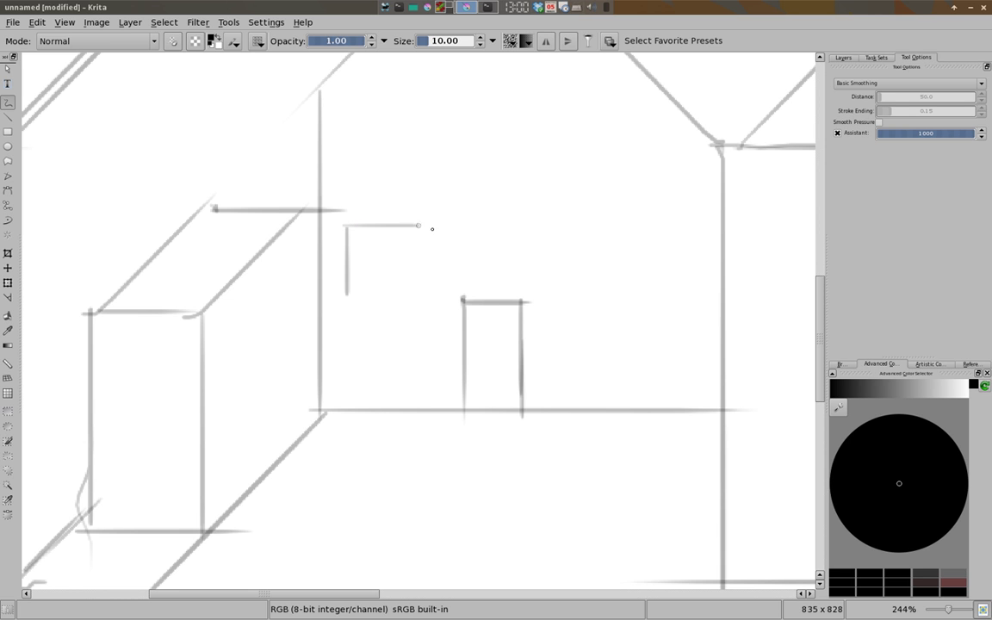
mouse_move(347, 292)
mouse_down()
mouse_move(416, 228)
mouse_move(420, 294)
mouse_up()
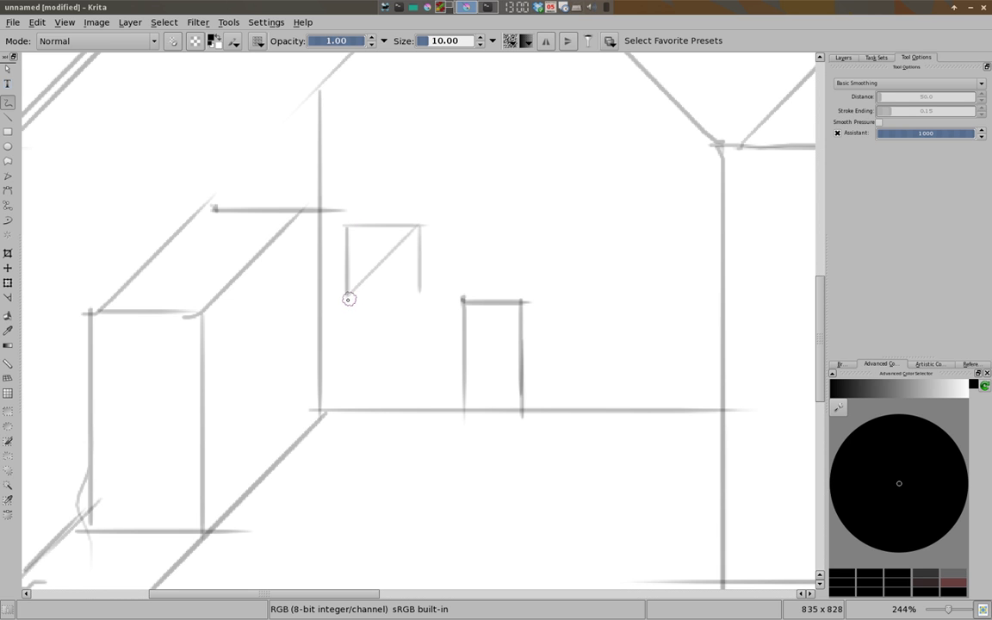
drag(348, 296, 422, 296)
key(e)
mouse_move(349, 293)
mouse_down()
mouse_move(410, 235)
mouse_move(354, 287)
mouse_move(420, 288)
mouse_up()
click(383, 261)
key(e)
drag(385, 231, 385, 295)
key(ctrl+z)
drag(383, 229, 385, 296)
Draw the second square window, erasing its overhanging tail and inner diagonal
drag(568, 289, 660, 289)
mouse_move(564, 291)
mouse_down()
mouse_move(564, 226)
mouse_move(574, 287)
mouse_move(660, 228)
mouse_up()
key(ctrl+z)
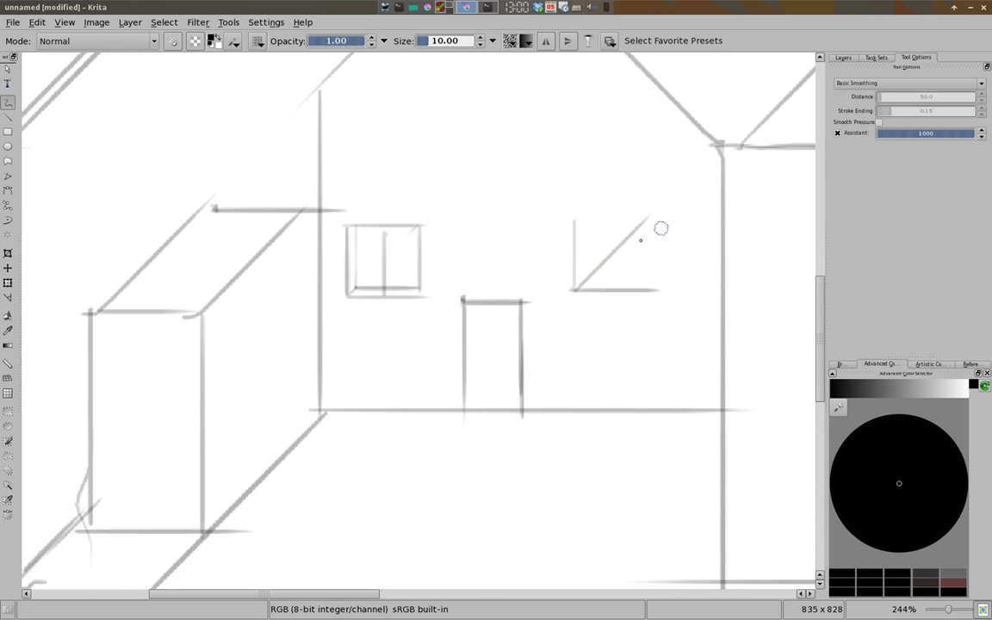
mouse_move(574, 220)
mouse_down()
mouse_move(644, 220)
mouse_move(642, 284)
mouse_up()
key(e)
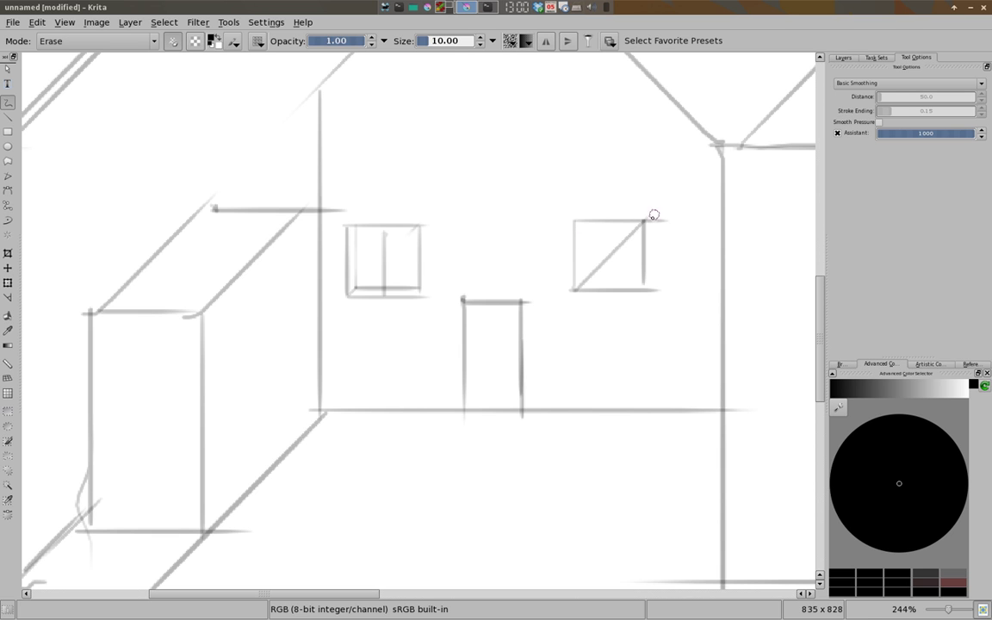
click(655, 295)
mouse_move(579, 286)
mouse_down()
mouse_move(640, 222)
mouse_move(582, 278)
mouse_up()
key(e)
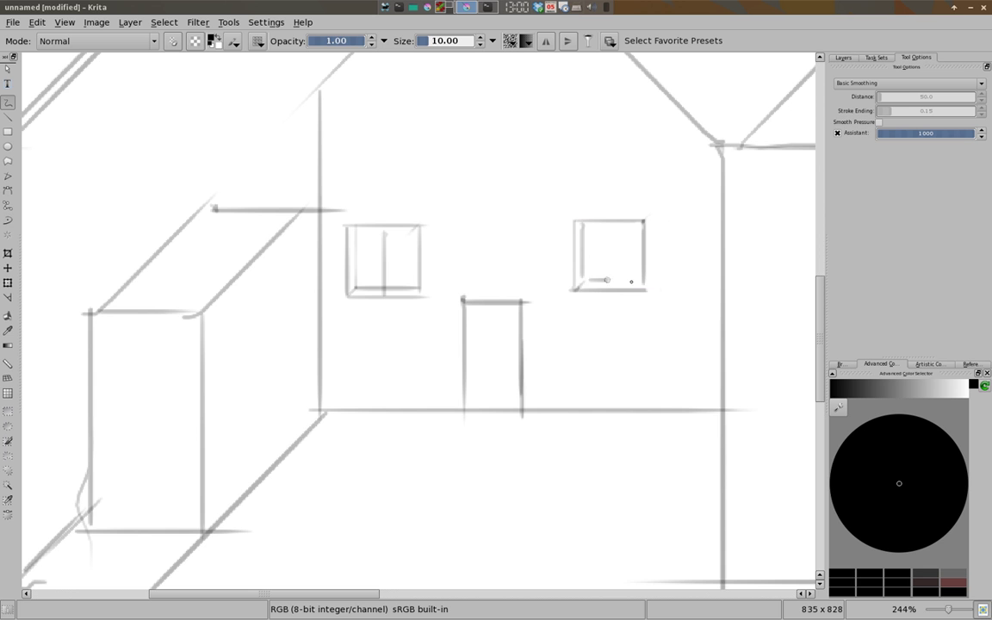
Darken the left roof edge and sketch a small box skylight, erasing its overshoots
drag(402, 96, 454, 298)
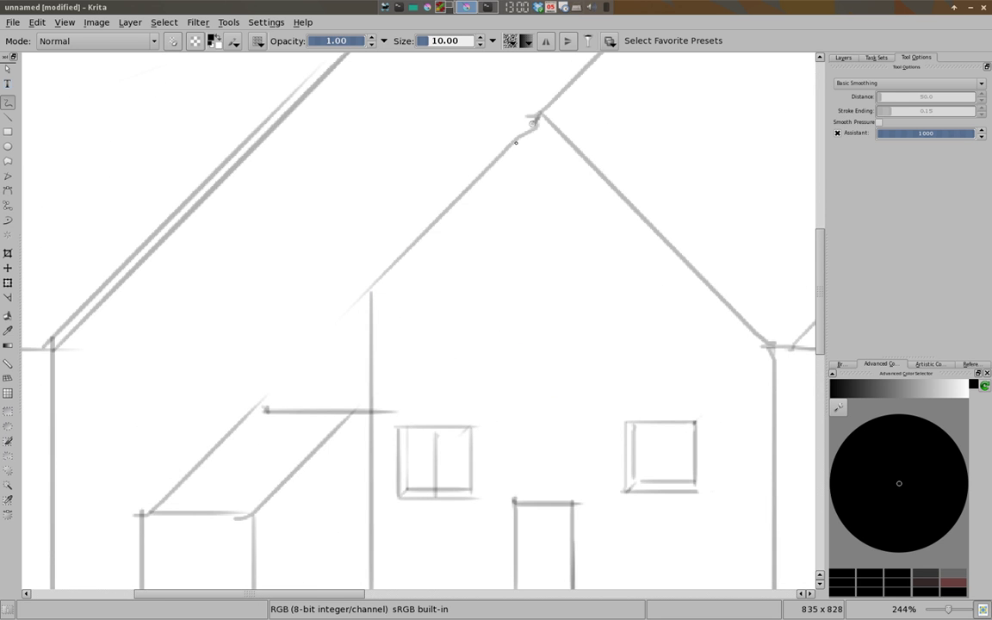
drag(478, 116, 422, 171)
drag(612, 191, 397, 320)
mouse_move(486, 267)
mouse_down()
mouse_move(538, 280)
mouse_move(519, 290)
mouse_move(553, 201)
mouse_up()
mouse_move(546, 258)
mouse_down()
mouse_move(544, 203)
mouse_move(504, 207)
mouse_move(485, 226)
mouse_move(481, 258)
mouse_move(509, 209)
mouse_move(538, 210)
mouse_up()
key(ctrl+z)
key(e)
click(541, 207)
click(546, 265)
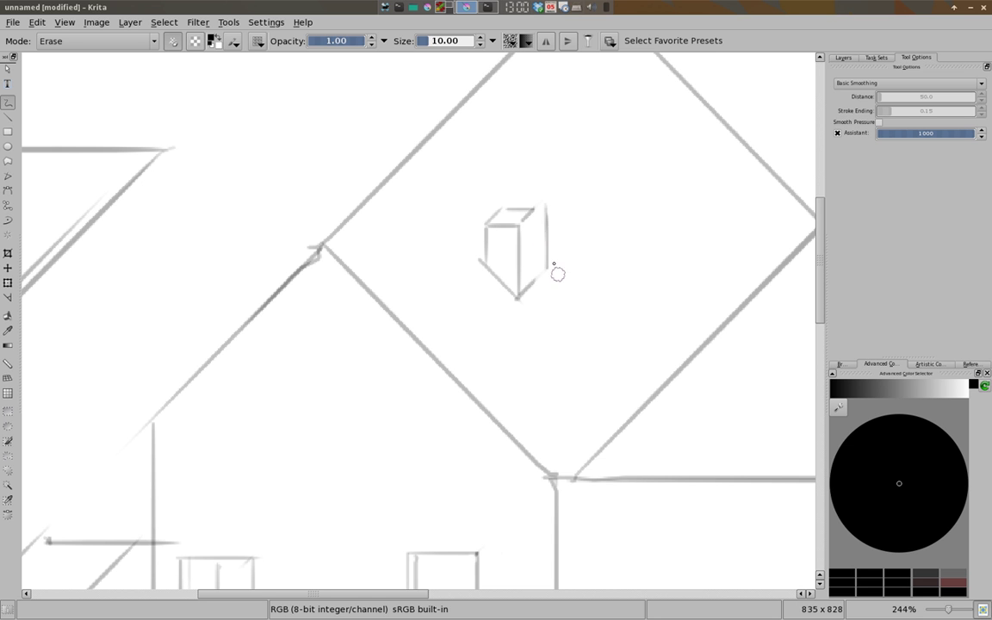
key(e)
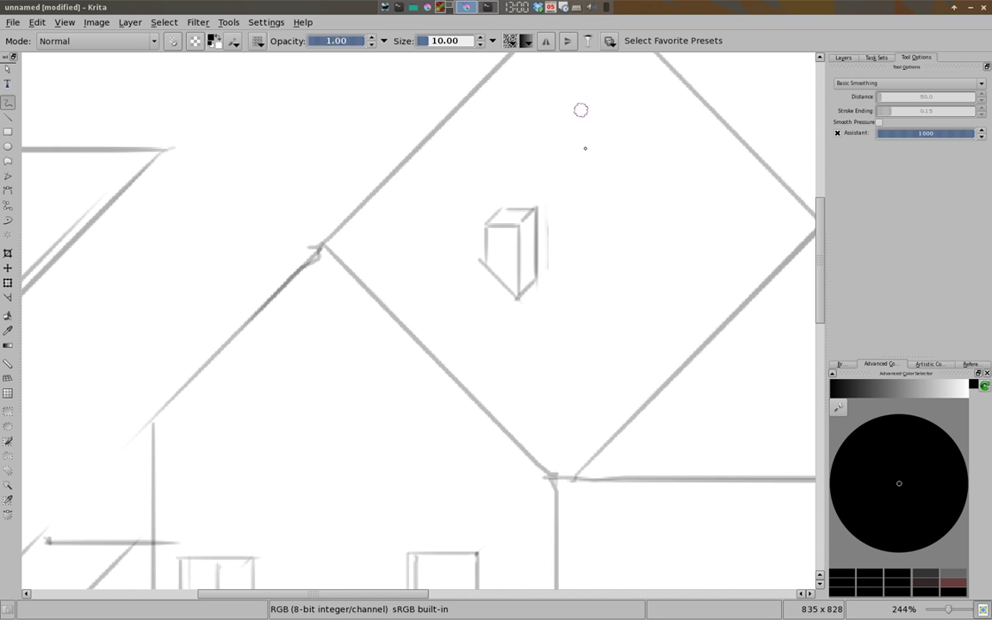
scroll(546, 299, down, 10)
Strengthen the right wall edge and side diagonals, and outline the garage door
scroll(546, 300, up, 5)
drag(586, 270, 586, 365)
drag(575, 297, 521, 349)
mouse_move(520, 308)
mouse_down()
mouse_move(520, 371)
mouse_move(575, 297)
mouse_up()
drag(539, 362, 580, 299)
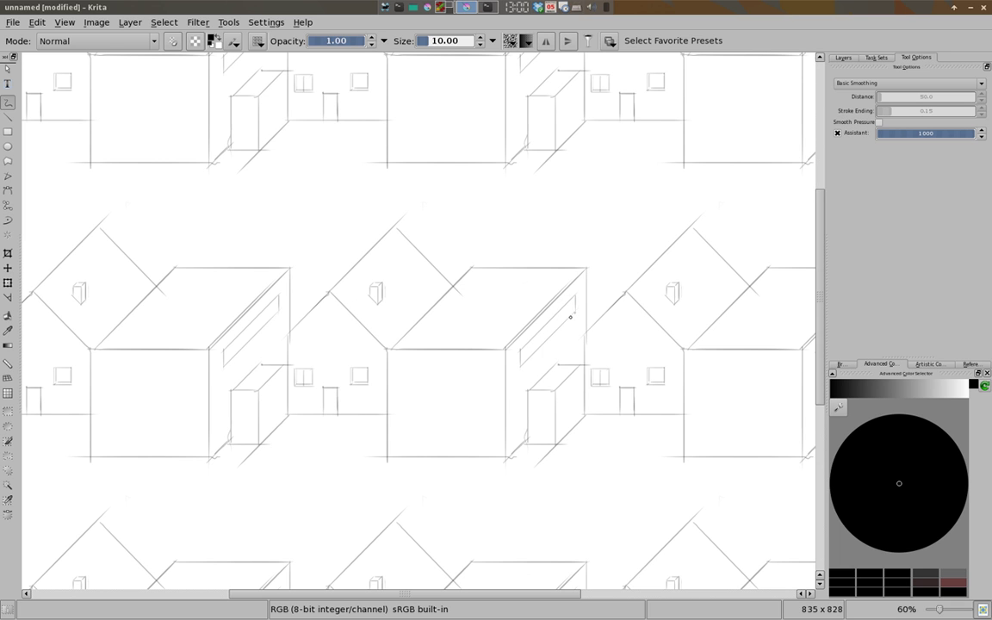
drag(524, 347, 570, 301)
mouse_move(406, 448)
mouse_down()
mouse_move(407, 371)
mouse_move(477, 371)
mouse_move(477, 448)
mouse_up()
drag(407, 389, 407, 434)
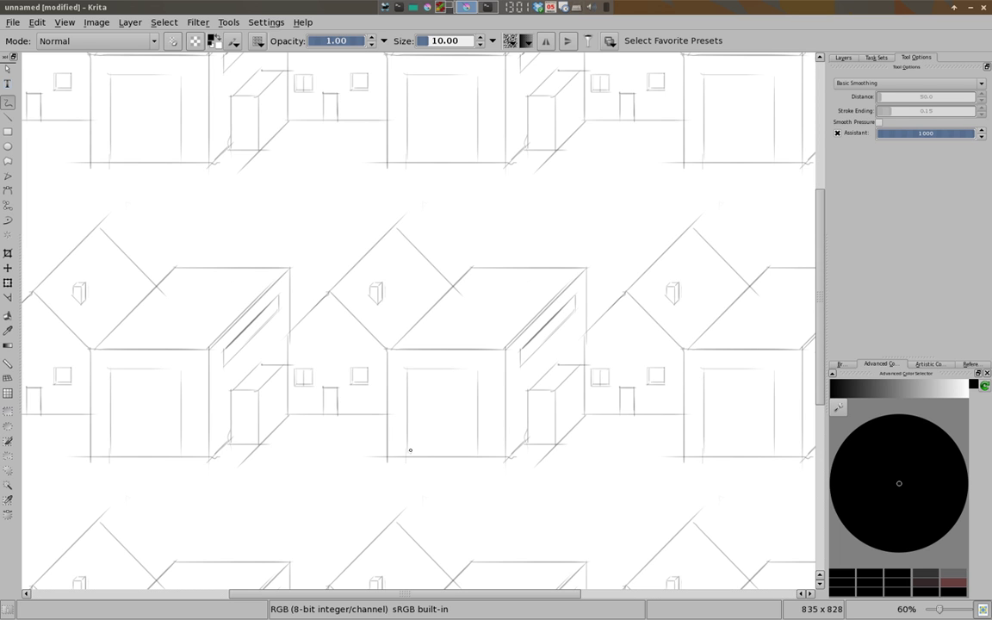
Cross the garage door with two straight diagonals plus vertical and horizontal centre lines
key(v)
drag(477, 371, 406, 456)
drag(410, 377, 476, 458)
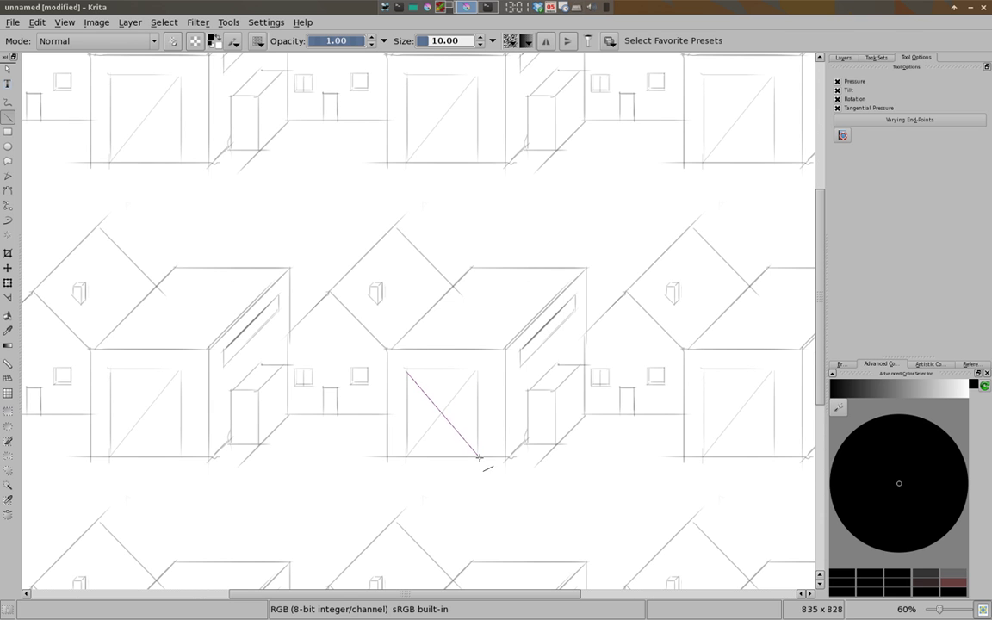
key(b)
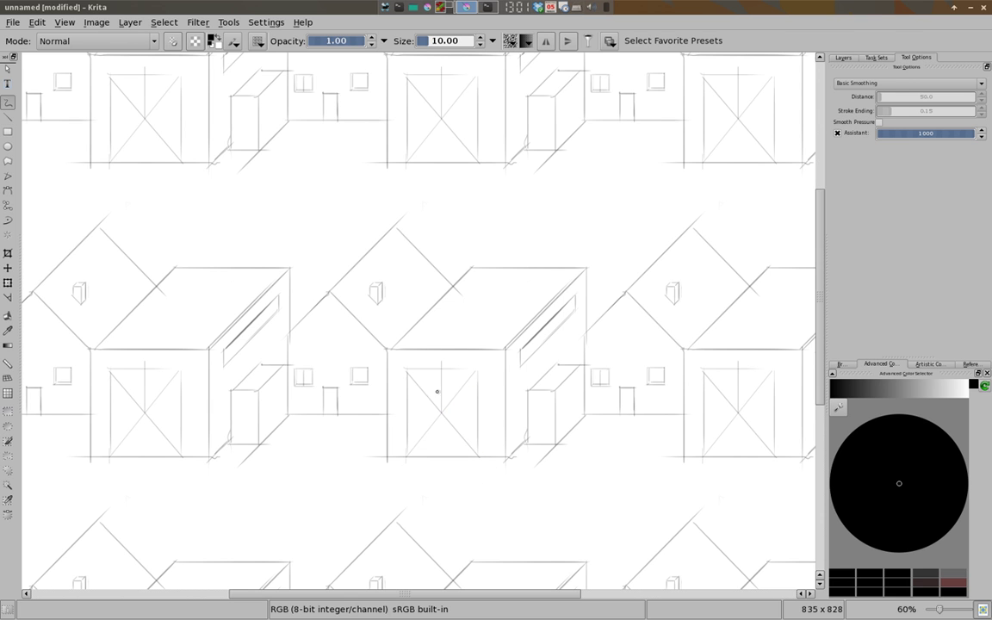
drag(446, 421, 444, 462)
drag(410, 413, 477, 412)
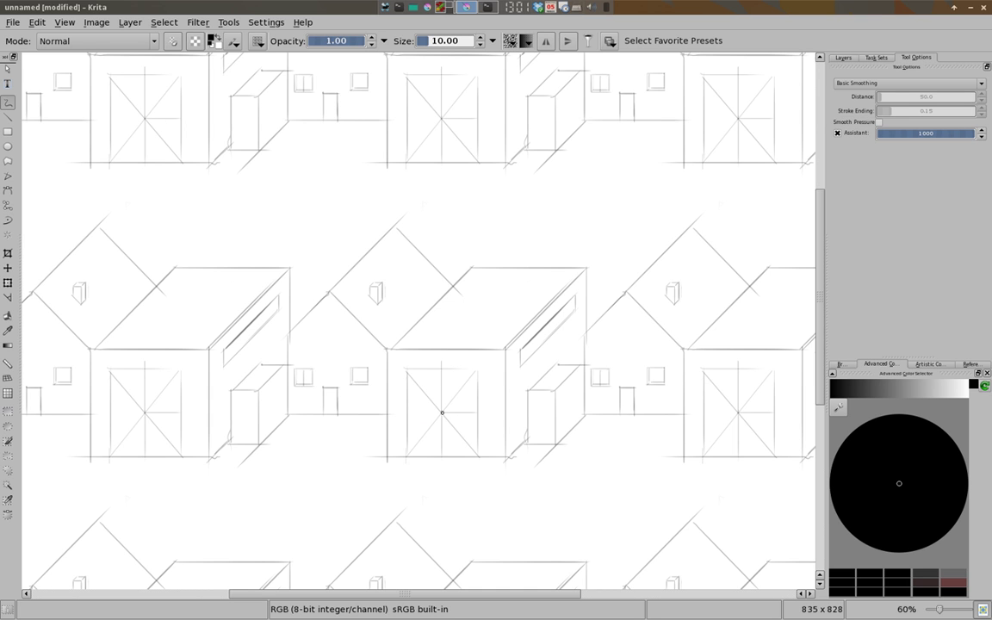
Add straight construction lines from the door's top centre and another horizontal midline
key(v)
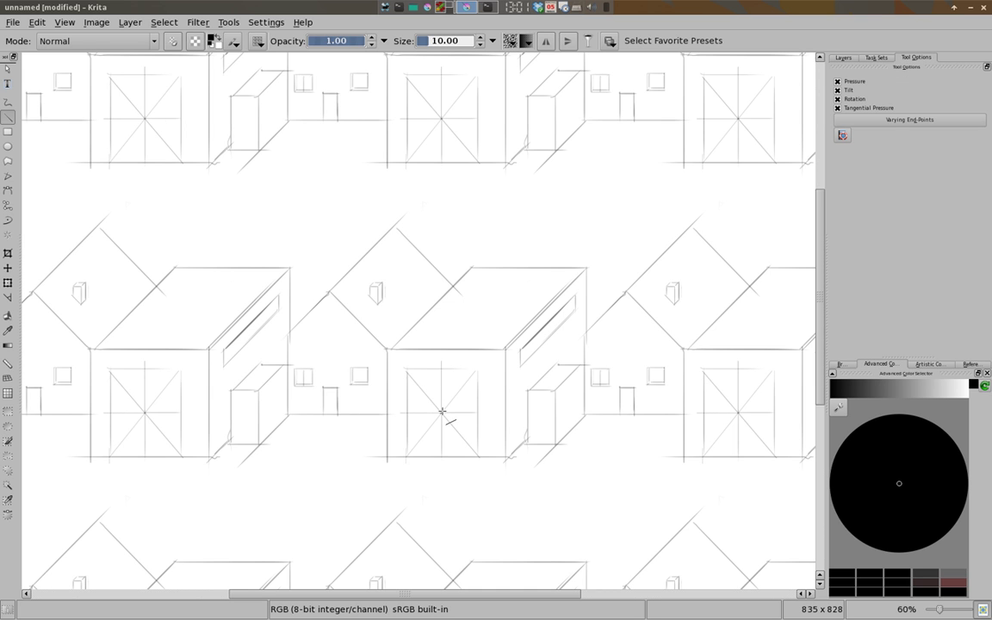
drag(442, 412, 406, 370)
drag(409, 411, 443, 370)
drag(478, 412, 472, 445)
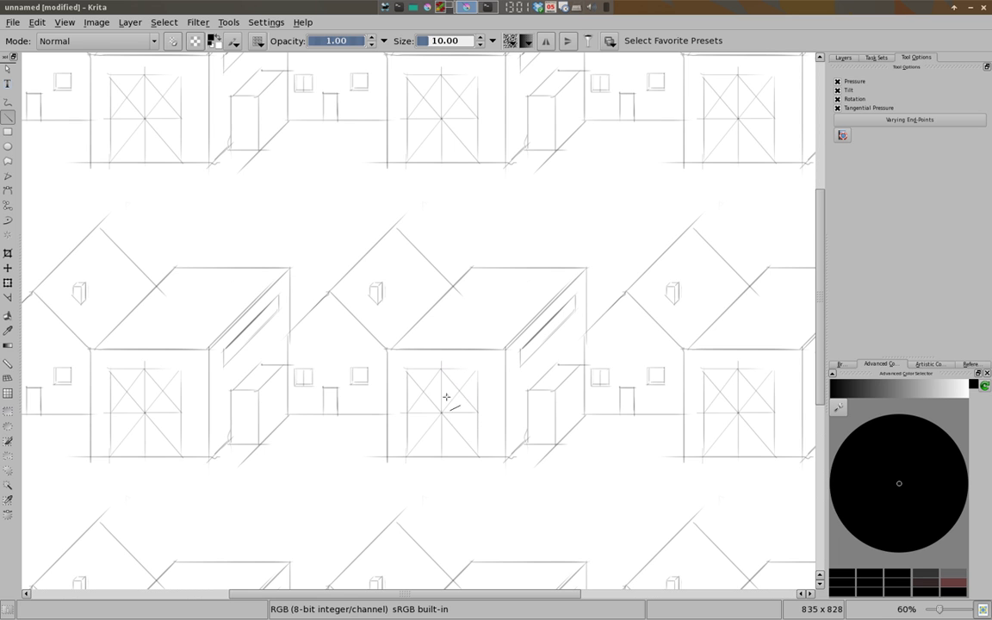
key(b)
drag(400, 393, 475, 393)
Draw a long horizontal line, a vertical centre line and crossing diagonals in the door's upper band
scroll(465, 388, up, 2)
scroll(465, 387, up, 3)
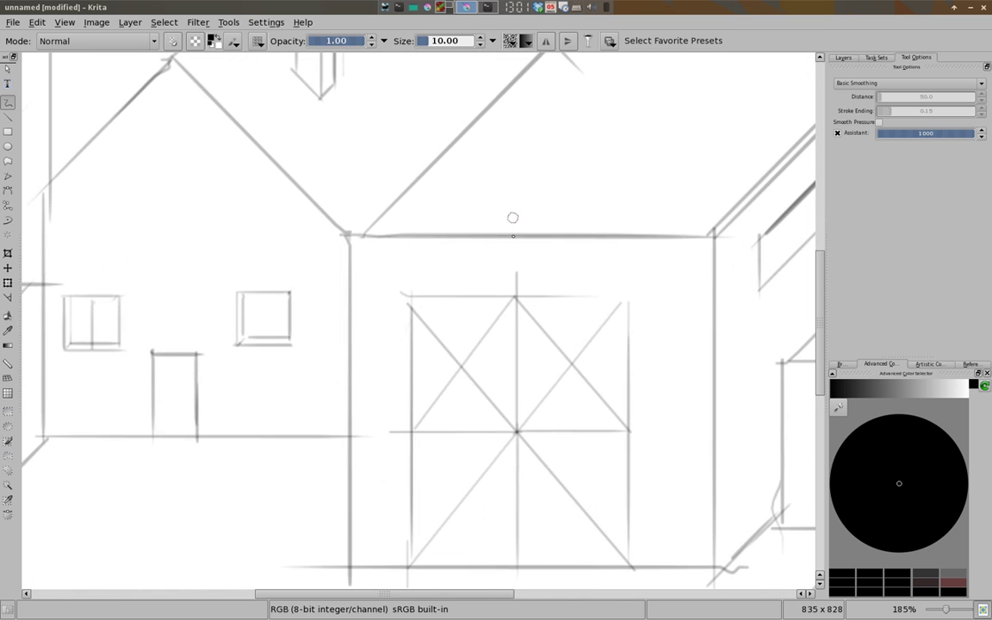
drag(520, 365, 581, 365)
key(ctrl+z)
drag(458, 365, 613, 363)
drag(461, 367, 403, 385)
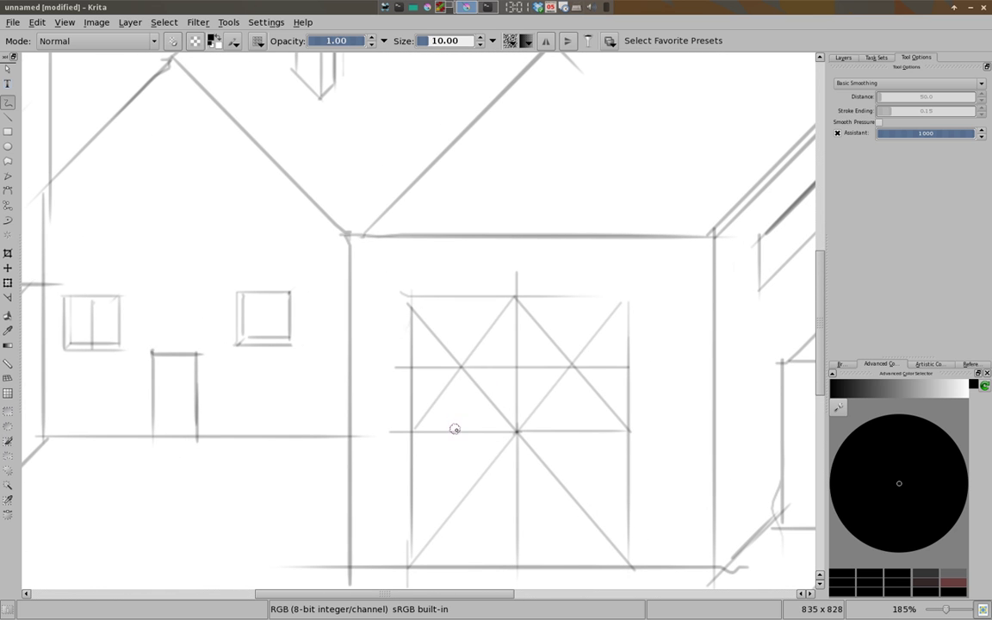
drag(461, 368, 462, 284)
key(v)
drag(462, 296, 413, 362)
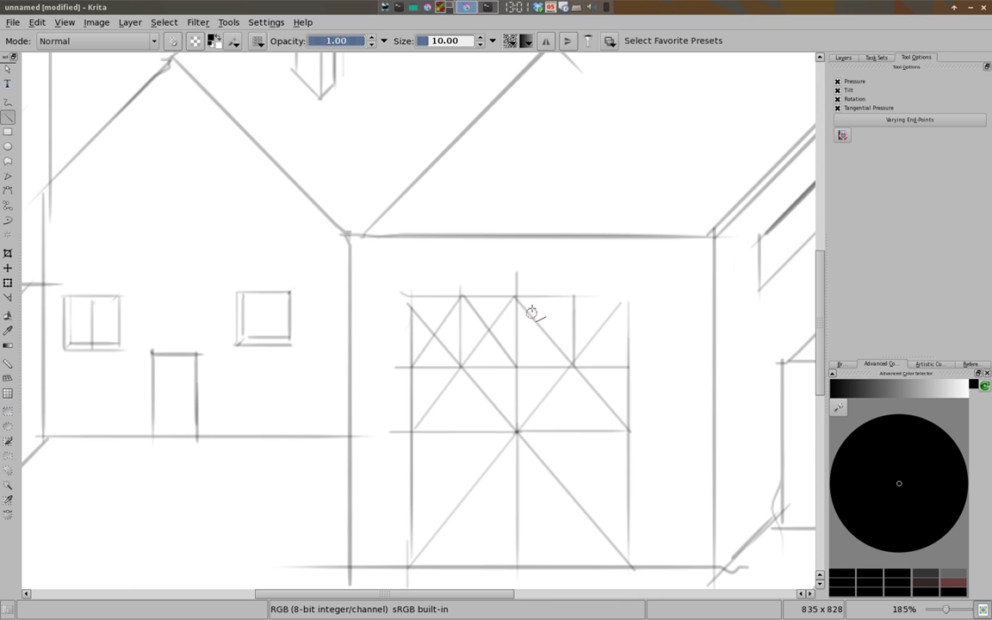
mouse_move(574, 297)
mouse_down()
mouse_move(516, 366)
mouse_move(625, 369)
mouse_up()
key(b)
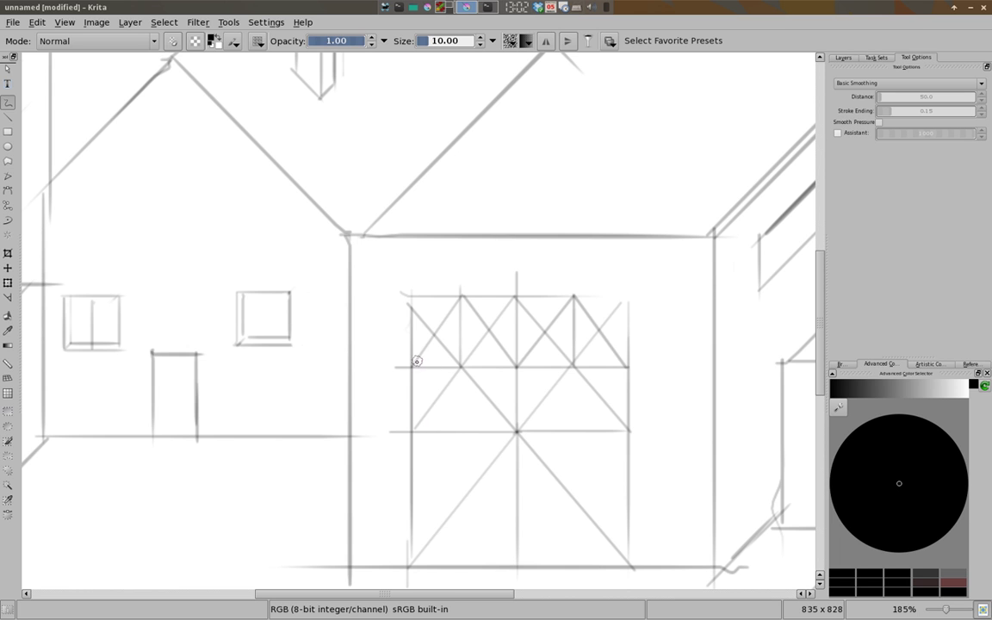
Sketch the arch curves at the garage door's upper-left and upper-right corners
mouse_move(412, 357)
mouse_down()
mouse_move(465, 295)
mouse_move(572, 329)
mouse_up()
key(ctrl+z)
drag(628, 366, 465, 295)
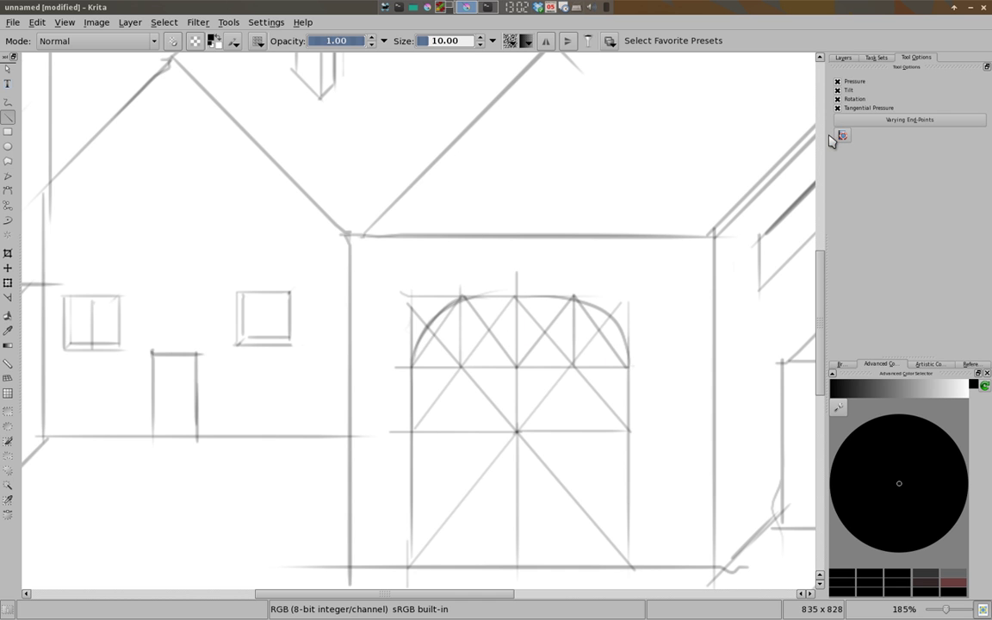
click(838, 132)
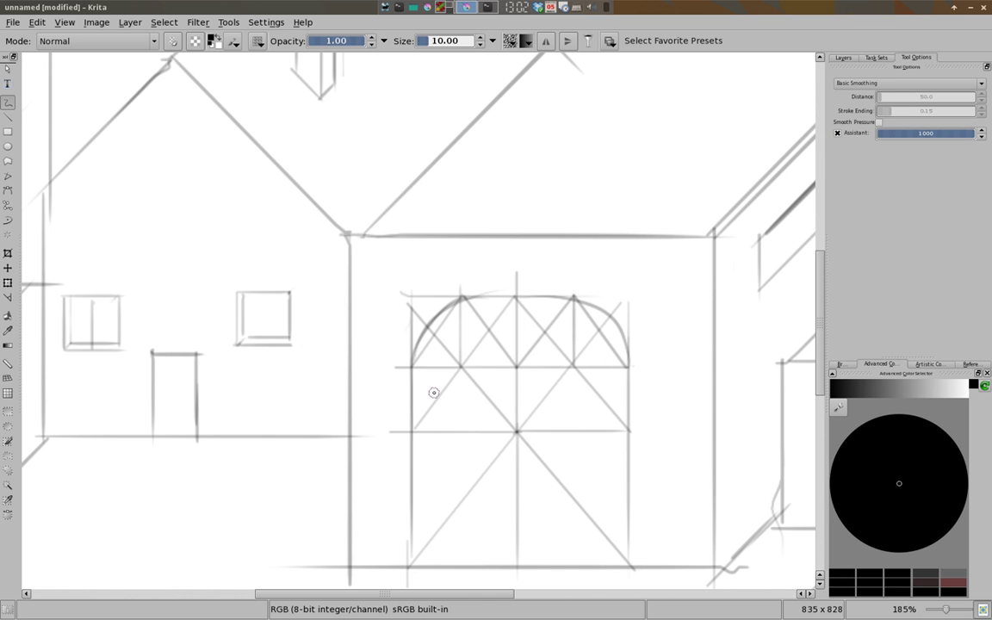
click(838, 133)
right_click(725, 220)
click(766, 164)
right_click(720, 179)
Erase the construction lines inside the garage door with a thin eraser preset
click(732, 105)
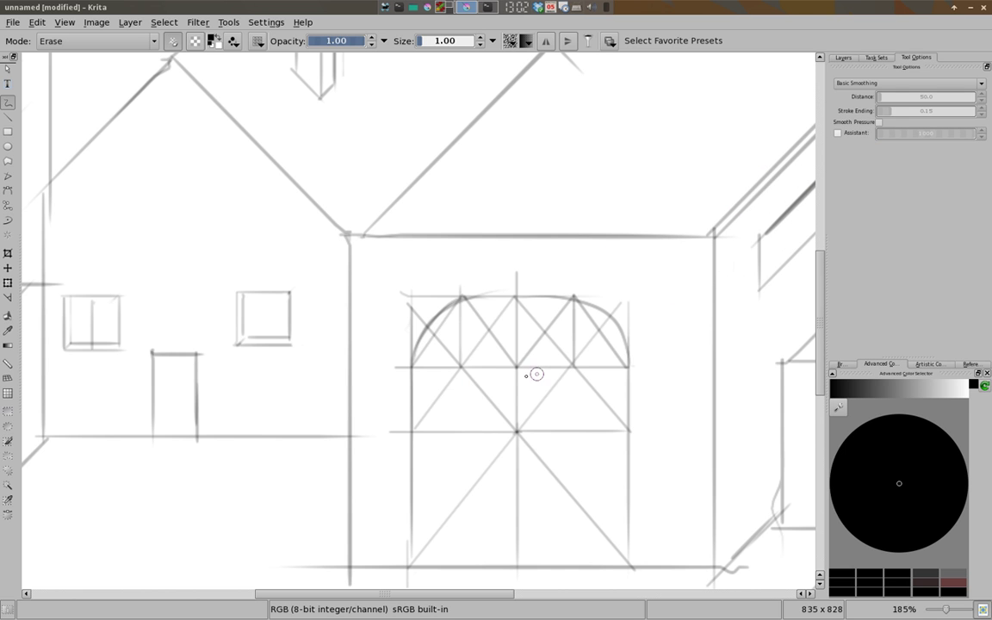
drag(514, 317, 439, 307)
mouse_move(420, 393)
mouse_down()
mouse_move(472, 545)
mouse_move(613, 489)
mouse_move(531, 323)
mouse_move(478, 459)
mouse_up()
Trace a Bezier curve selection around the arched door, then deselect and zoom out
key(shift+b)
click(414, 365)
click(514, 298)
click(573, 298)
key(ctrl+z)
click(453, 304)
click(414, 365)
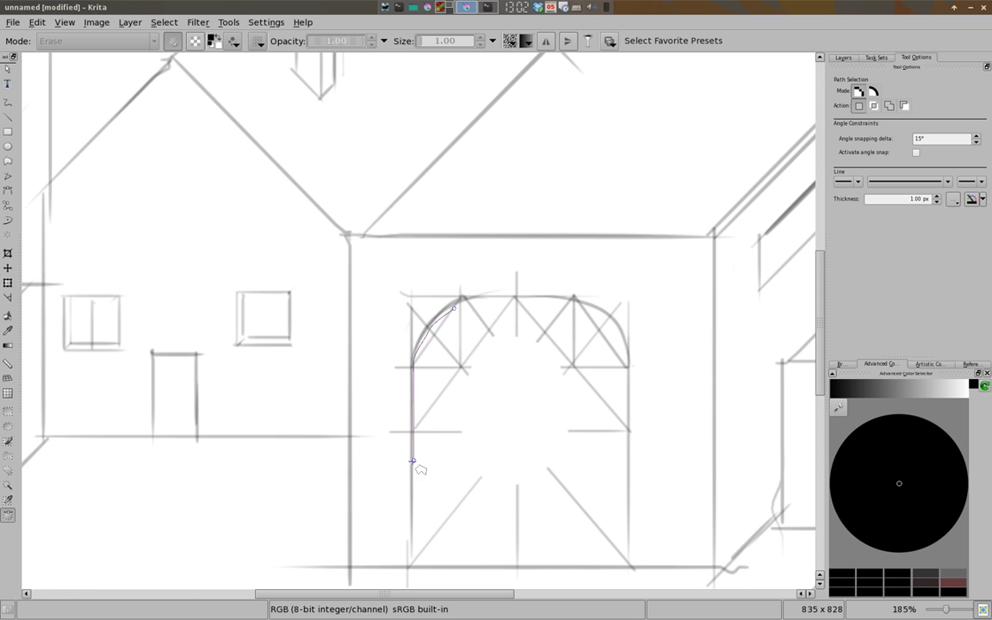
click(414, 561)
click(627, 562)
click(628, 365)
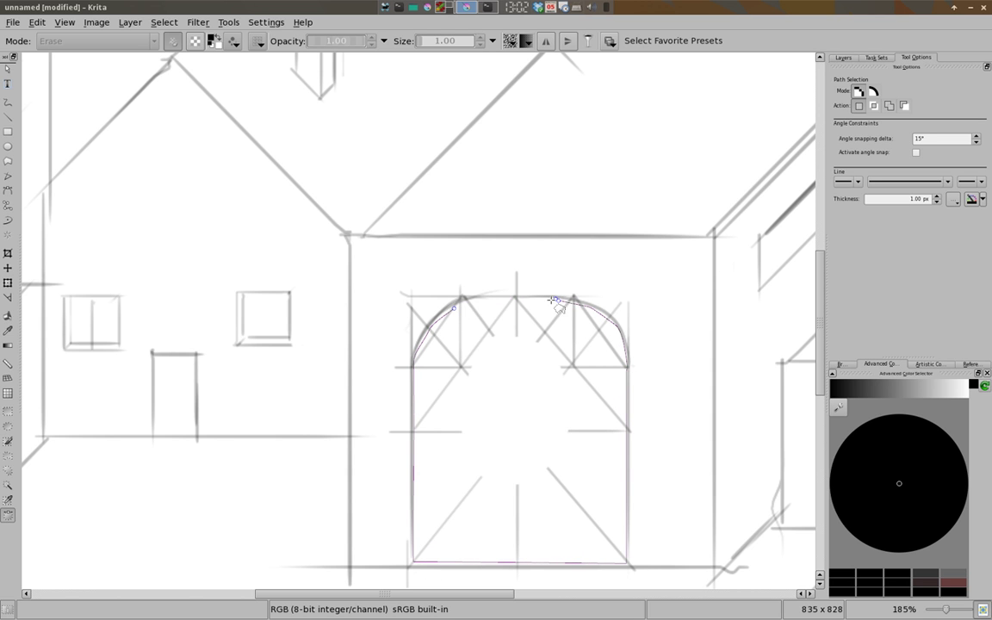
click(456, 301)
key(ctrl+shift+a)
key(minus)
key(minus)
key(minus)
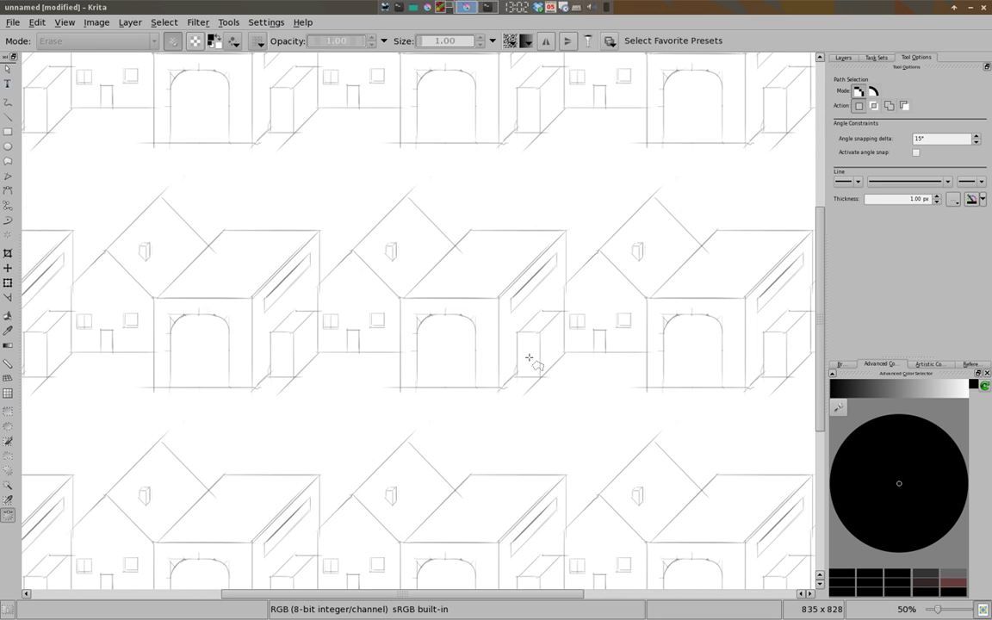
With the normal pencil preset, draw the skylight outline on the flat roof
key(b)
right_click(595, 188)
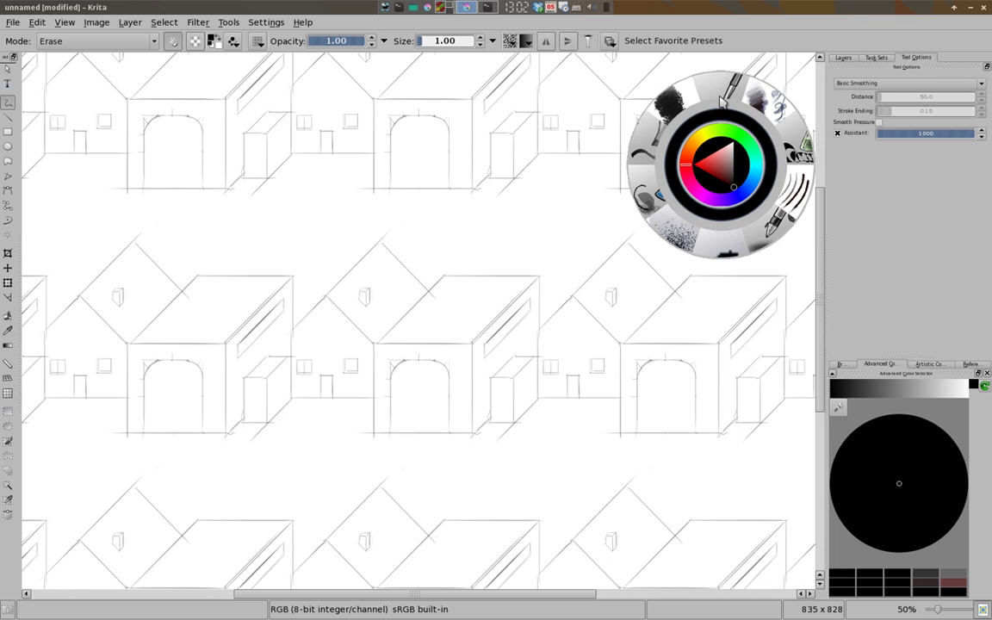
click(658, 203)
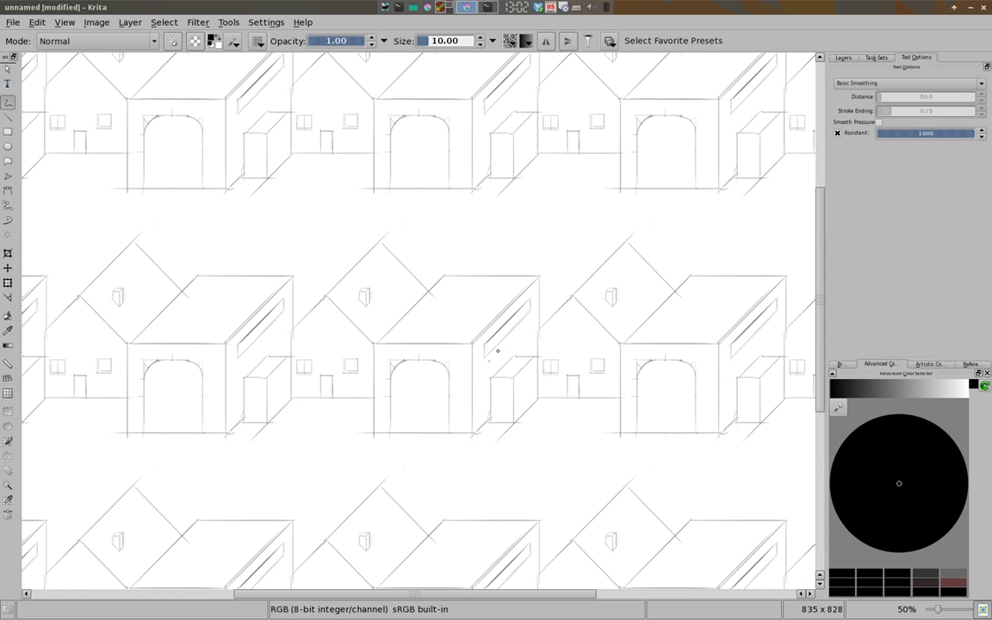
key(e)
key(e)
key(e)
key(e)
mouse_move(444, 294)
mouse_down()
mouse_move(419, 317)
mouse_move(491, 301)
mouse_move(485, 289)
mouse_up()
key(ctrl+z)
key(e)
key(e)
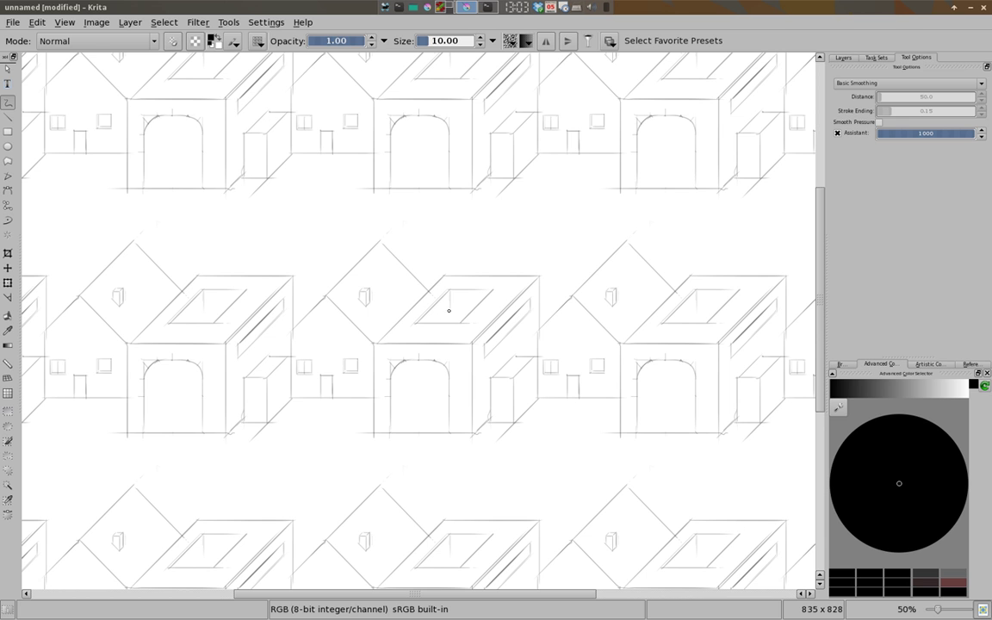
Add the roof opening's inner edge and two vertical strokes above the roof
drag(427, 331, 485, 312)
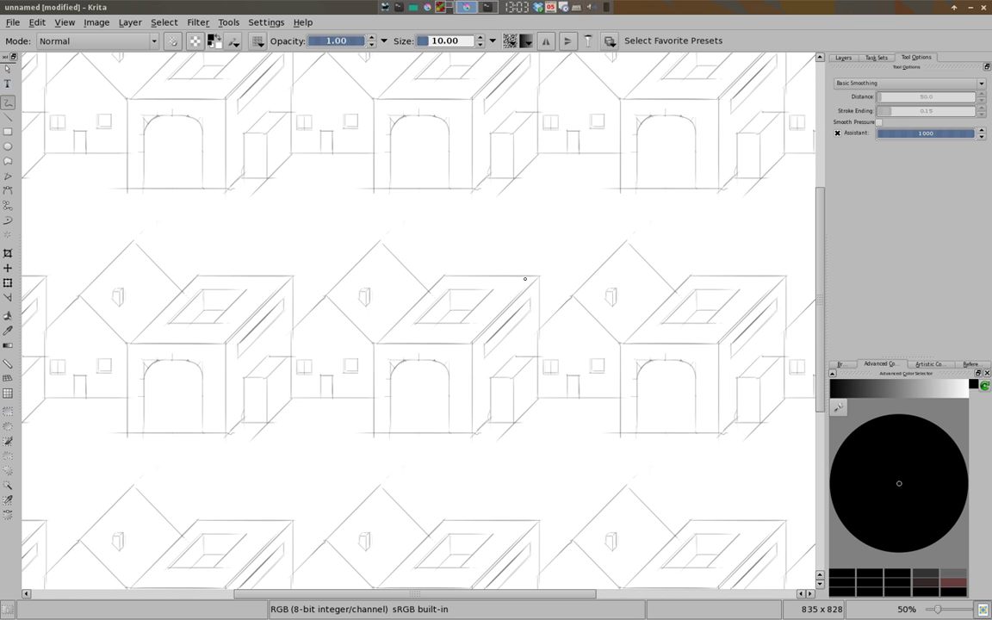
drag(532, 276, 529, 230)
drag(438, 272, 434, 231)
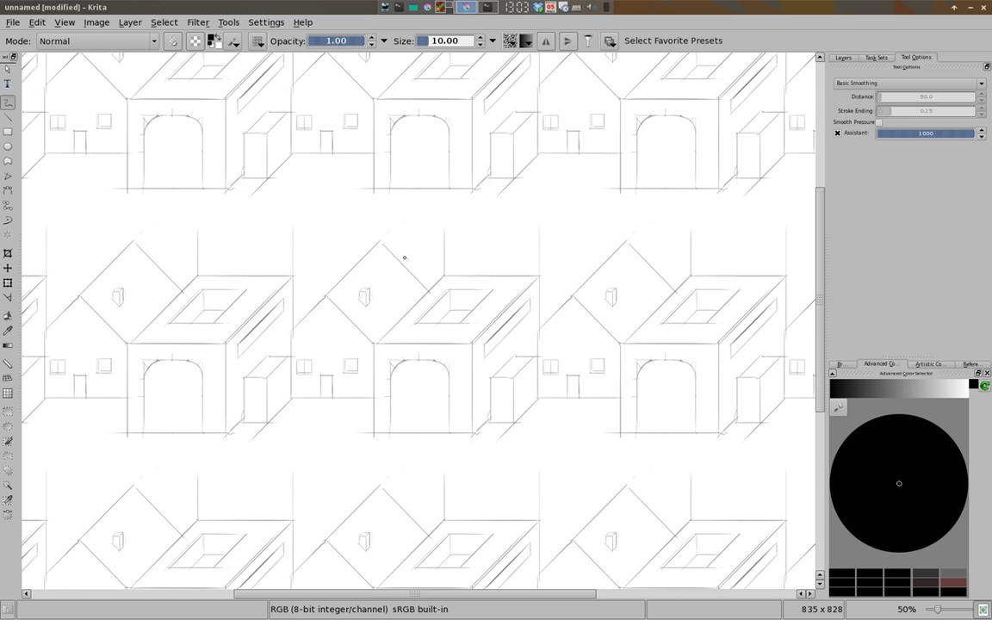
mouse_move(501, 310)
mouse_down()
mouse_move(447, 310)
mouse_move(449, 288)
mouse_up()
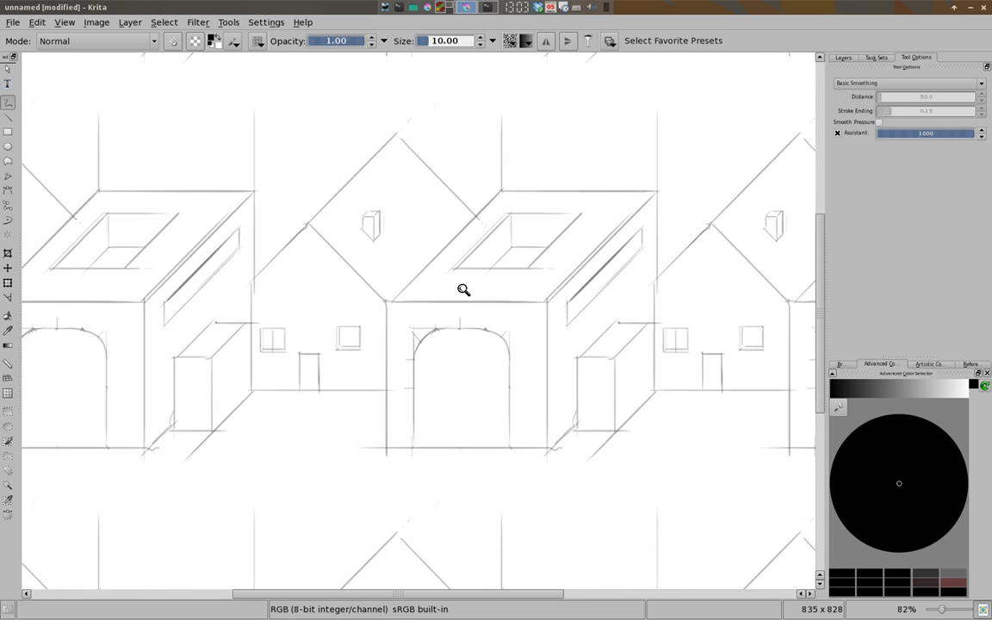
Show the assistant guides, zoom out, and uncheck View > Wrap Around Mode
key(ctrl+shift+apostrophe)
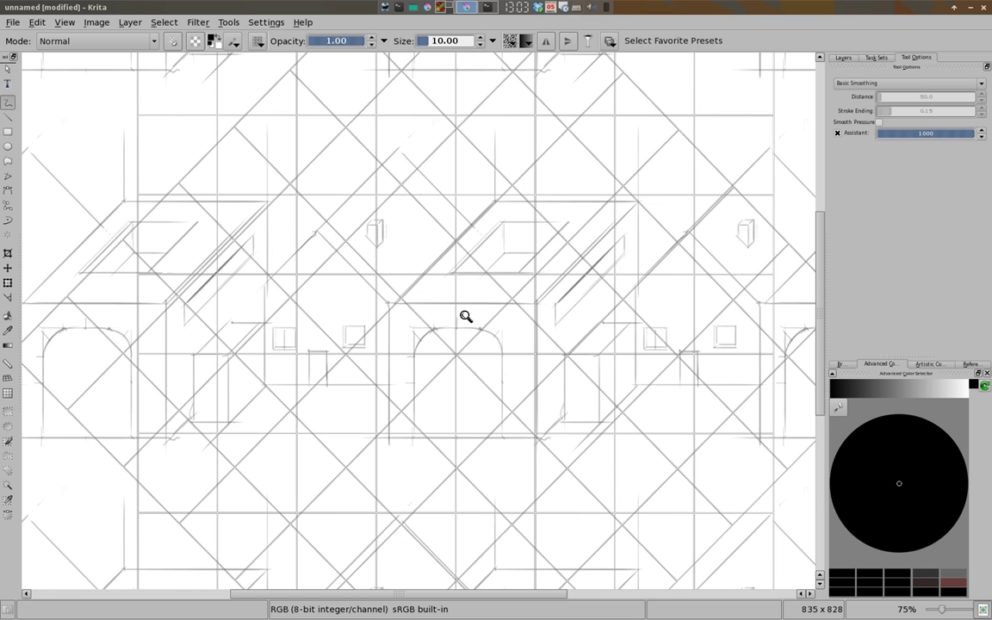
drag(469, 318, 463, 341)
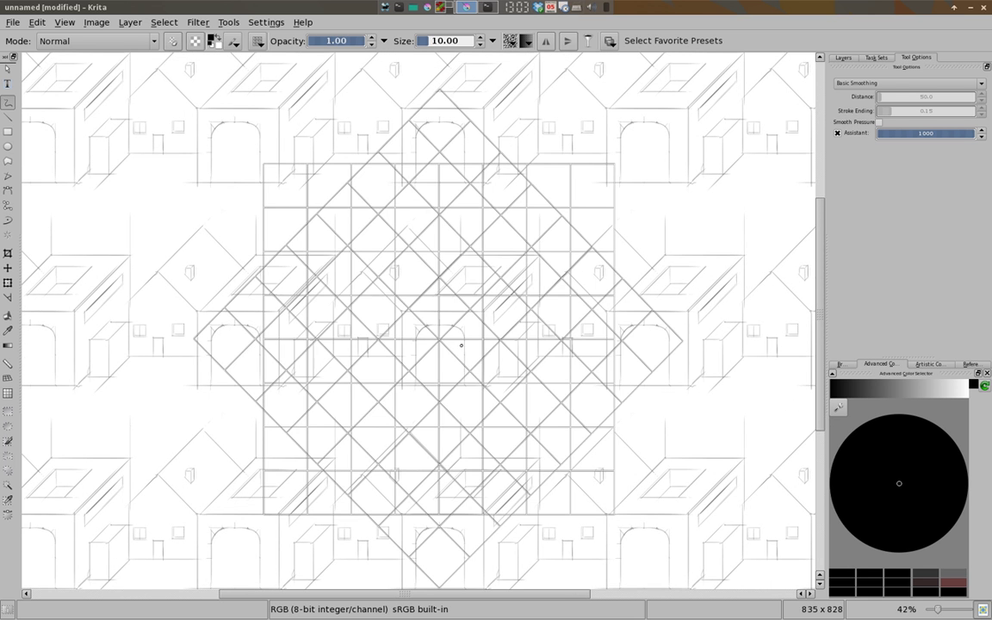
click(74, 25)
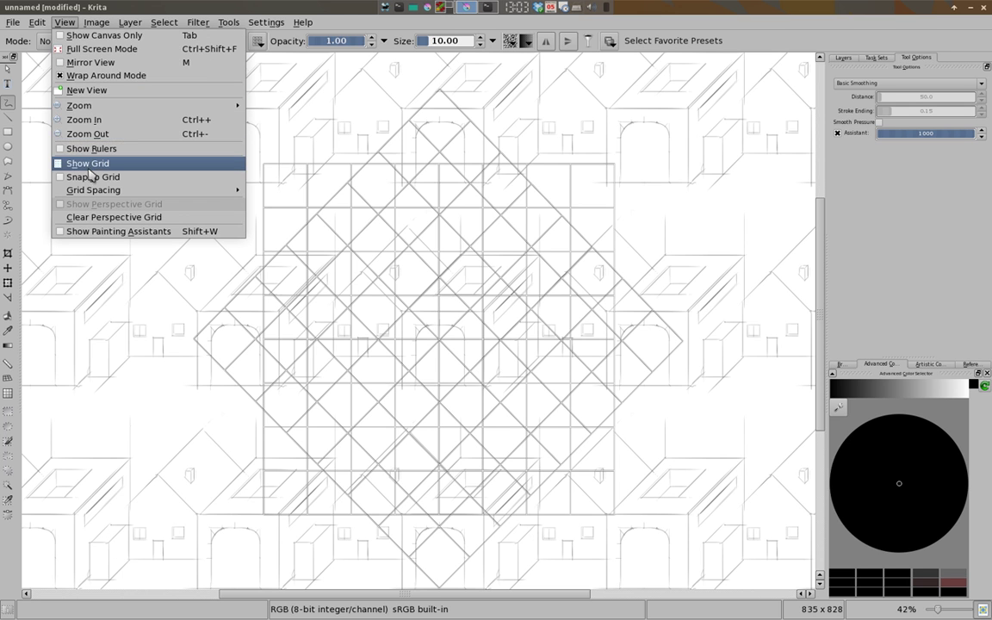
click(95, 75)
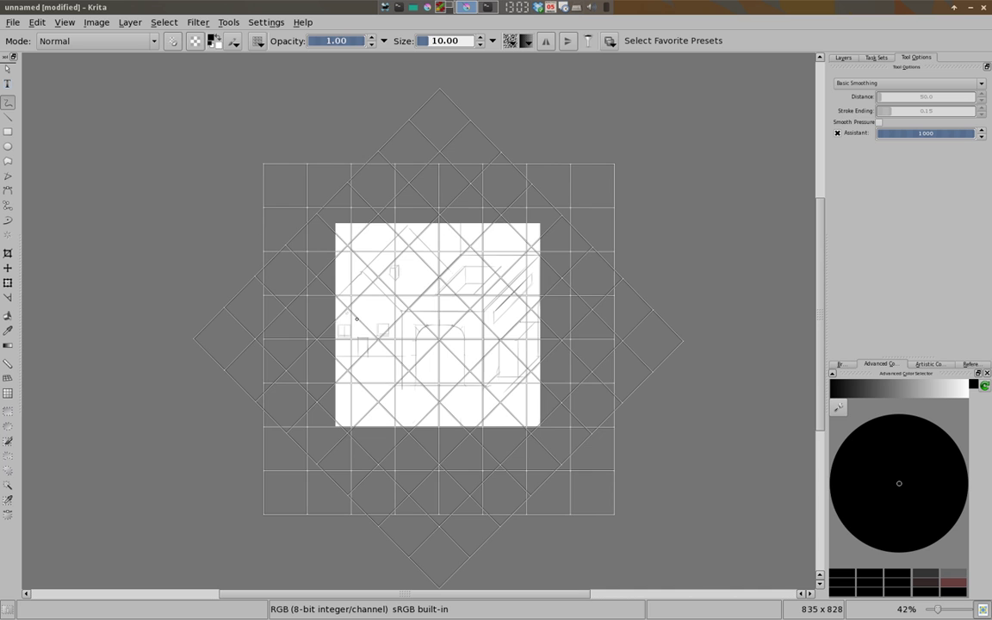